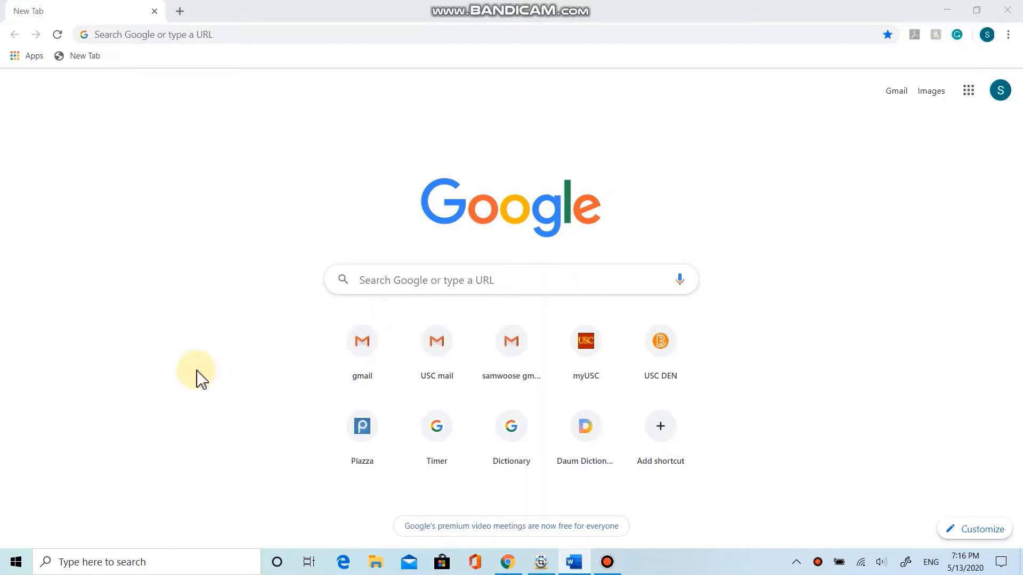
left_click(224, 35)
type("https://opencv.org/opencv-4-0/")
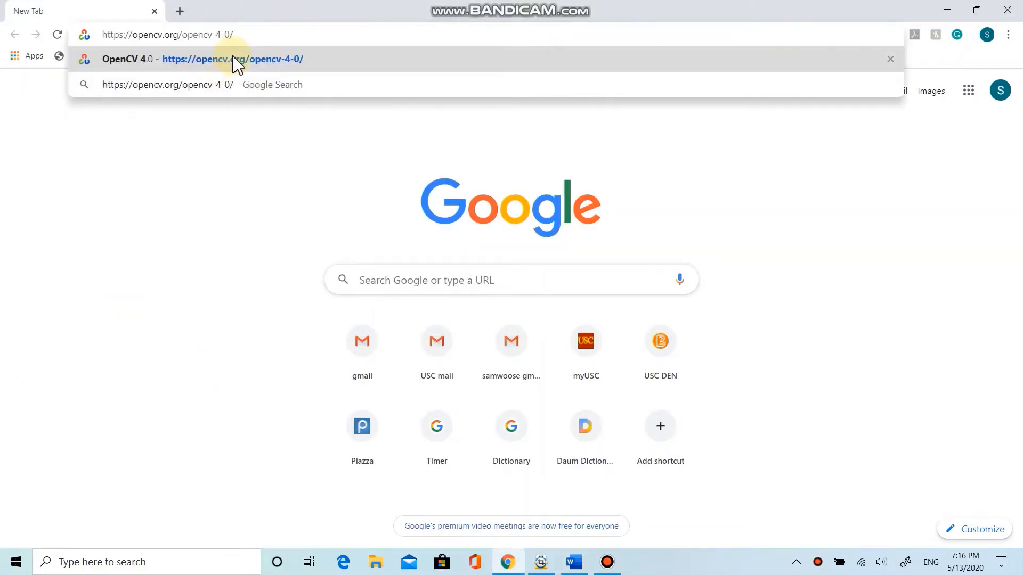
left_click(235, 59)
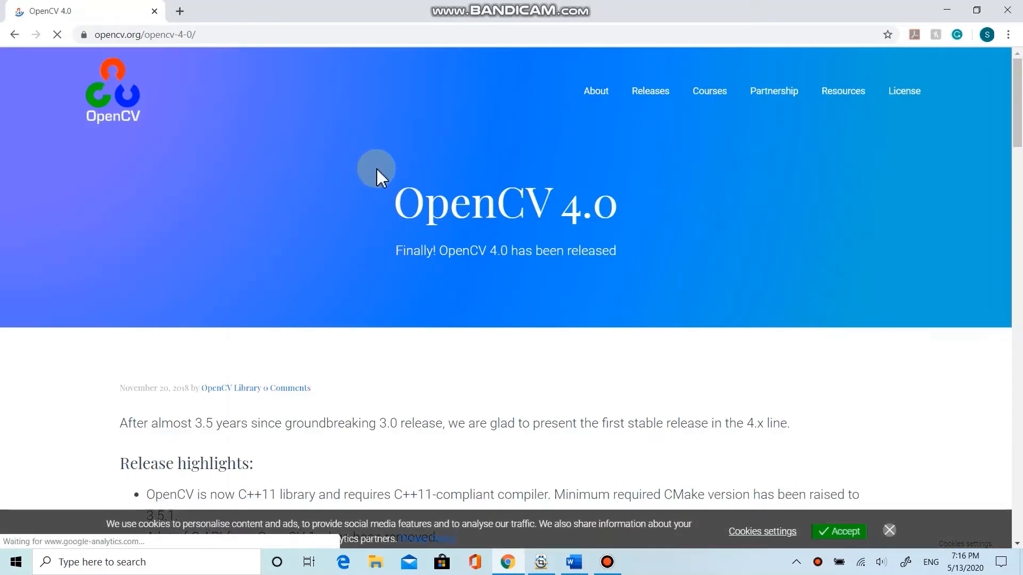
- Download the Win pack for OpenCV 4.0 and save it as opencv-4.0.0-vc14_vc15 in the Downloads folder
scroll(376, 170, "down", 20)
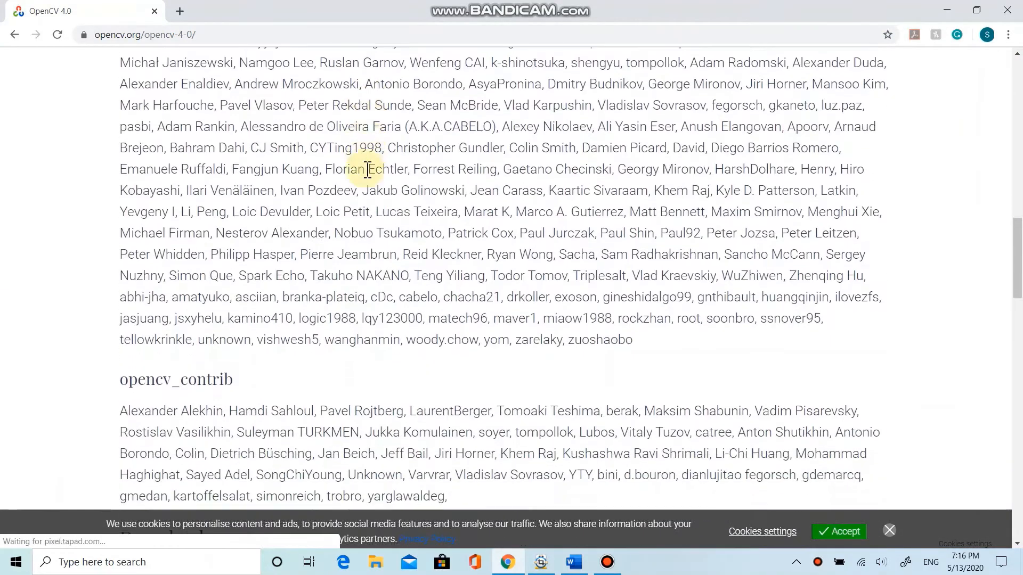
scroll(367, 171, "down", 6)
scroll(320, 191, "up", 1)
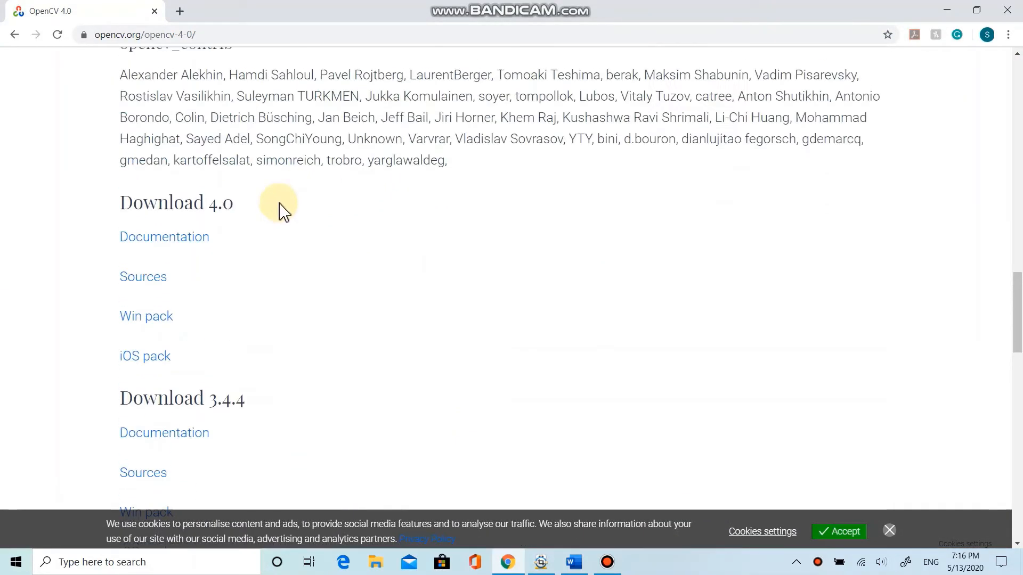
left_click(159, 318)
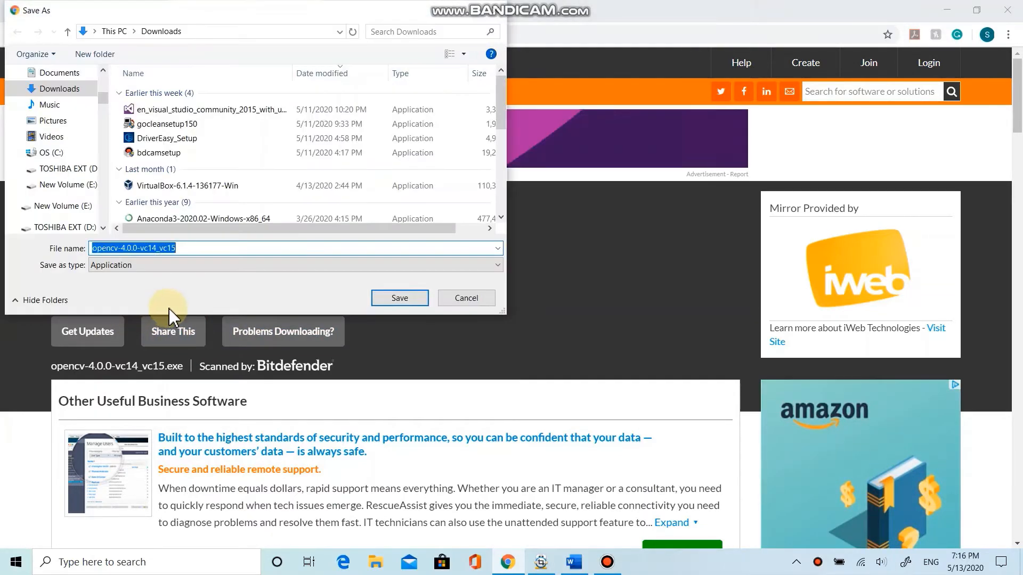
left_click(401, 299)
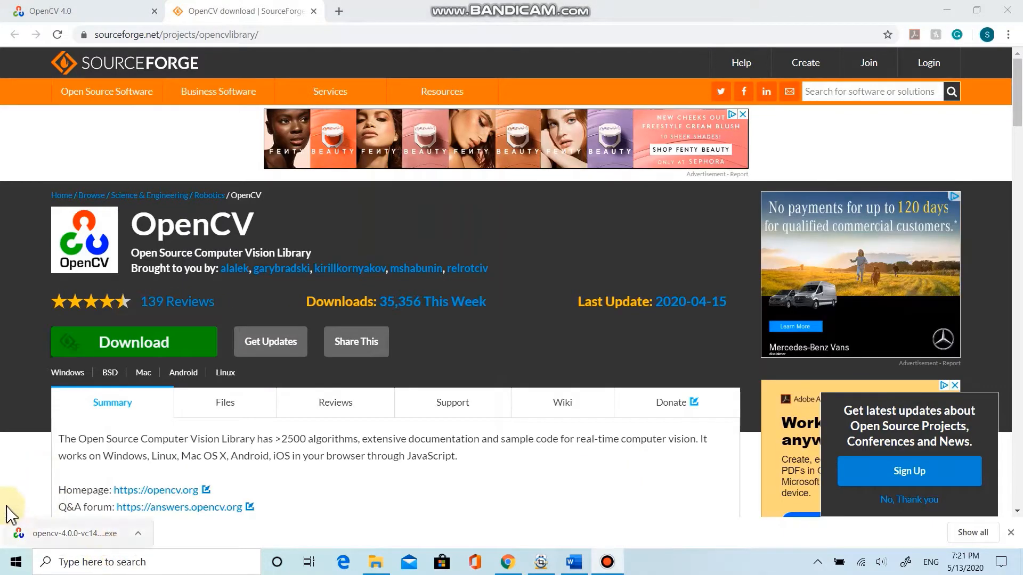
- Show the downloaded opencv-4.0.0-vc14_vc15 file in its folder, run it and extract its contents into Downloads
left_click(138, 534)
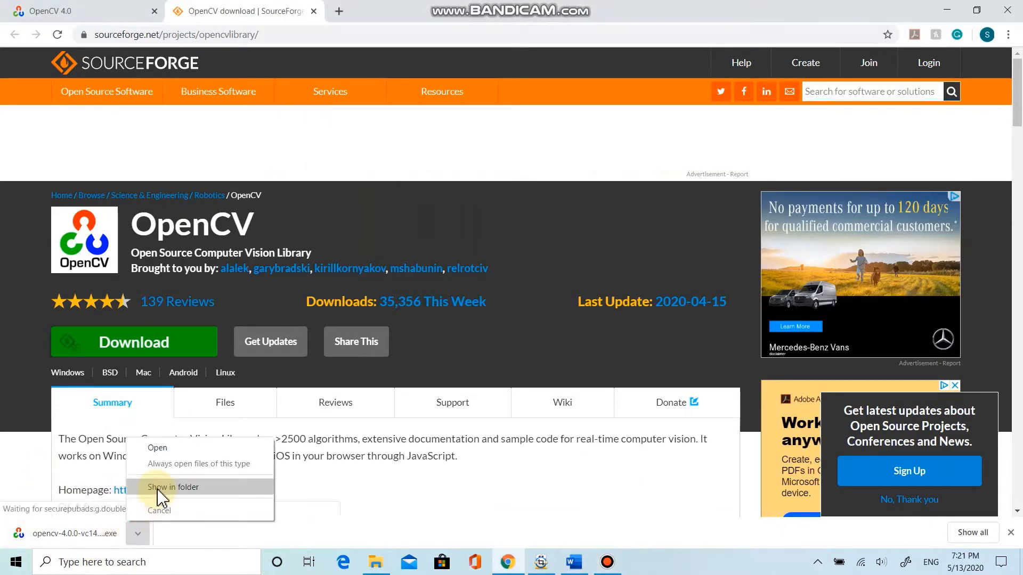
left_click(162, 492)
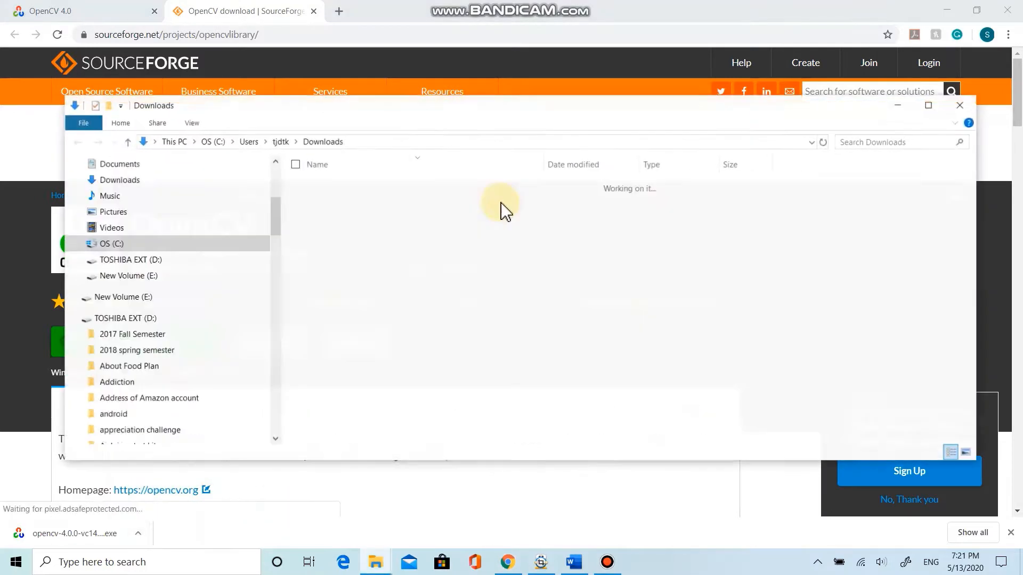
double_click(415, 203)
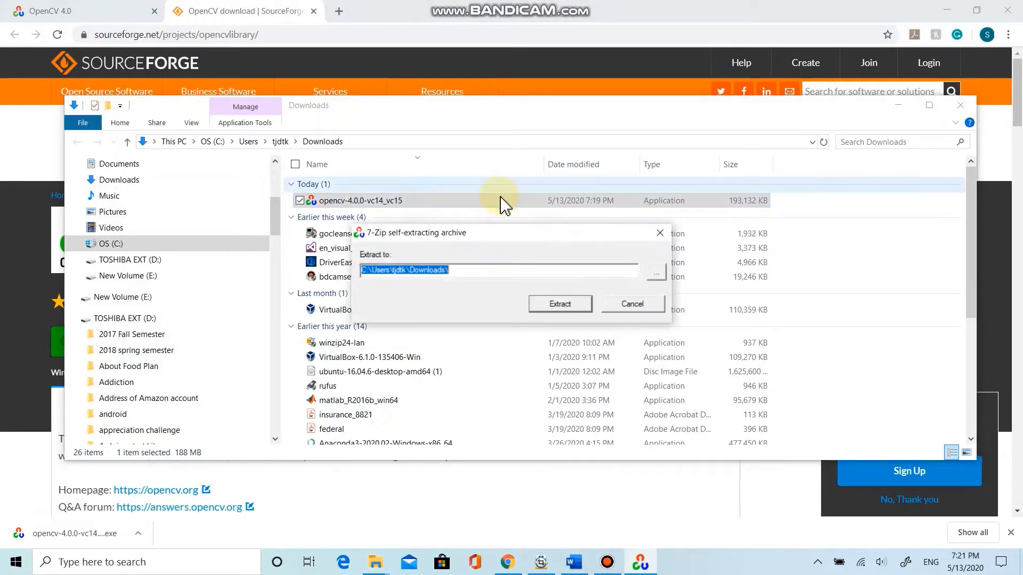
left_click(559, 304)
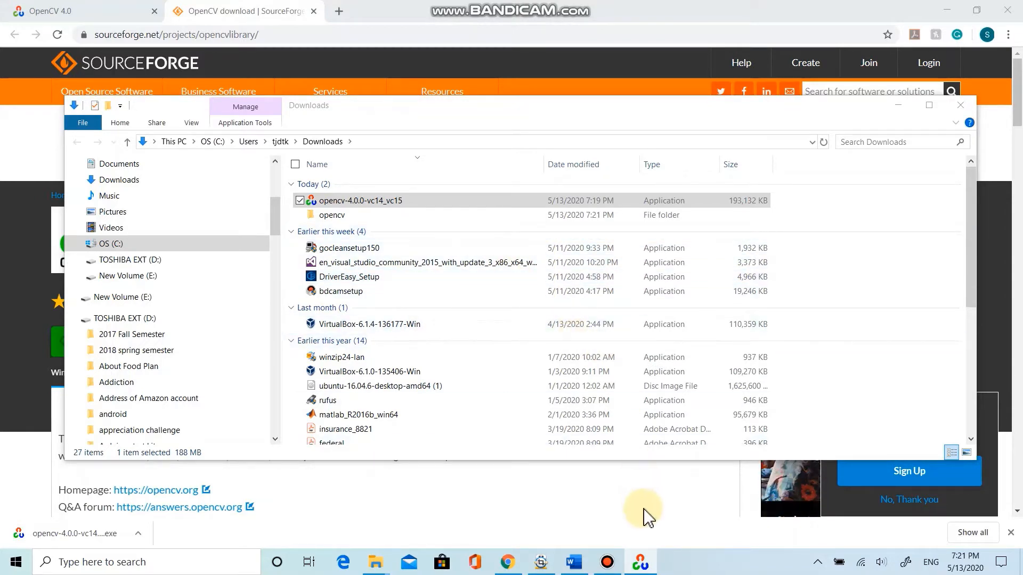
left_click(645, 557)
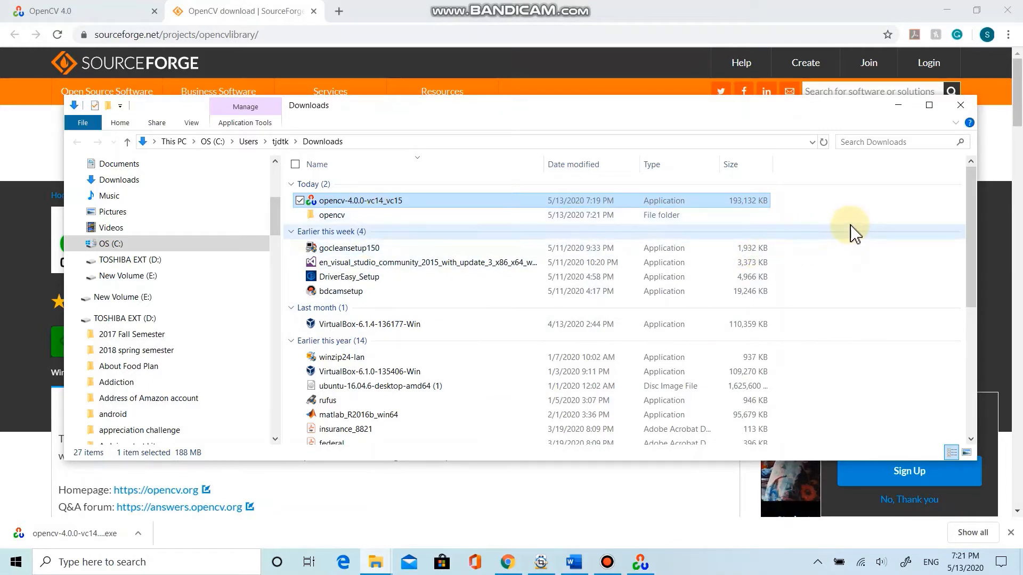
- Look inside the extracted opencv folder and its build subfolder
left_click(436, 218)
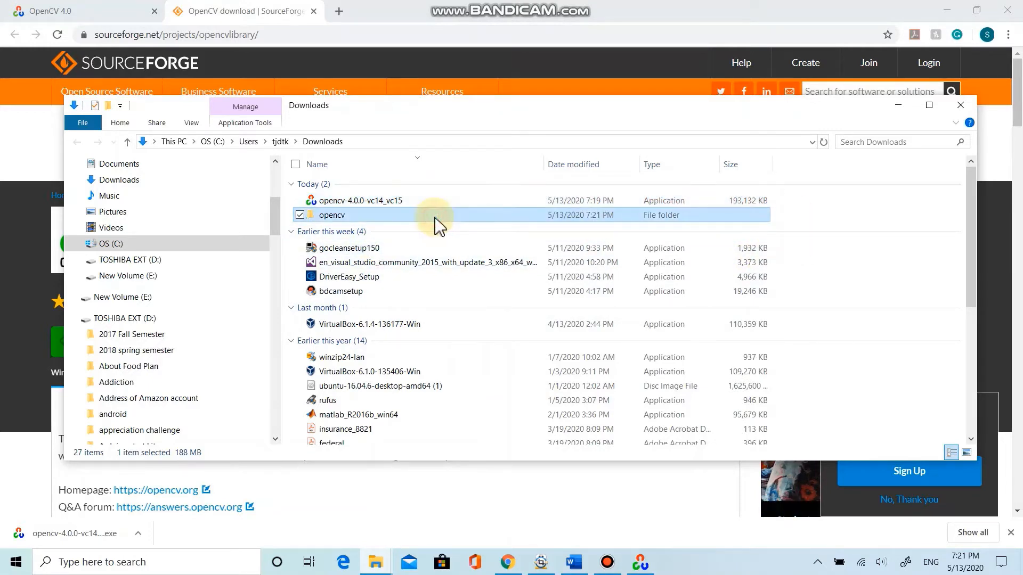
double_click(359, 216)
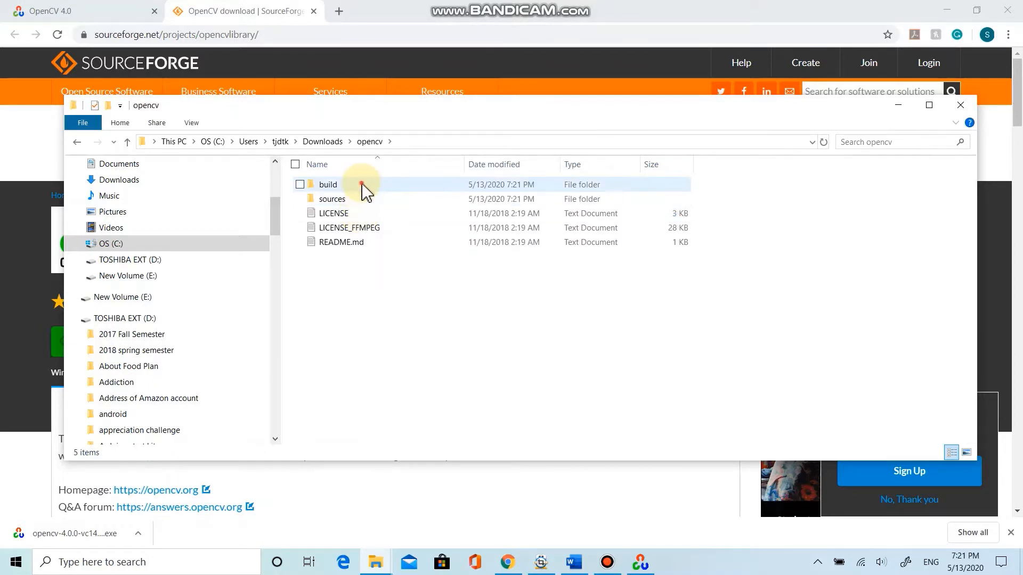
double_click(362, 186)
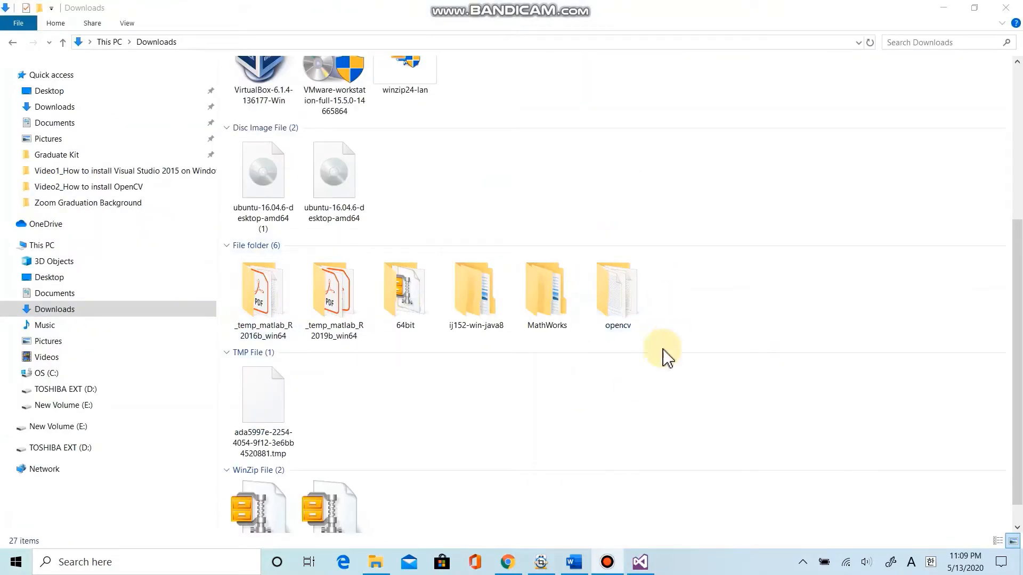
- Move the opencv folder from Downloads to Documents
right_click(611, 294)
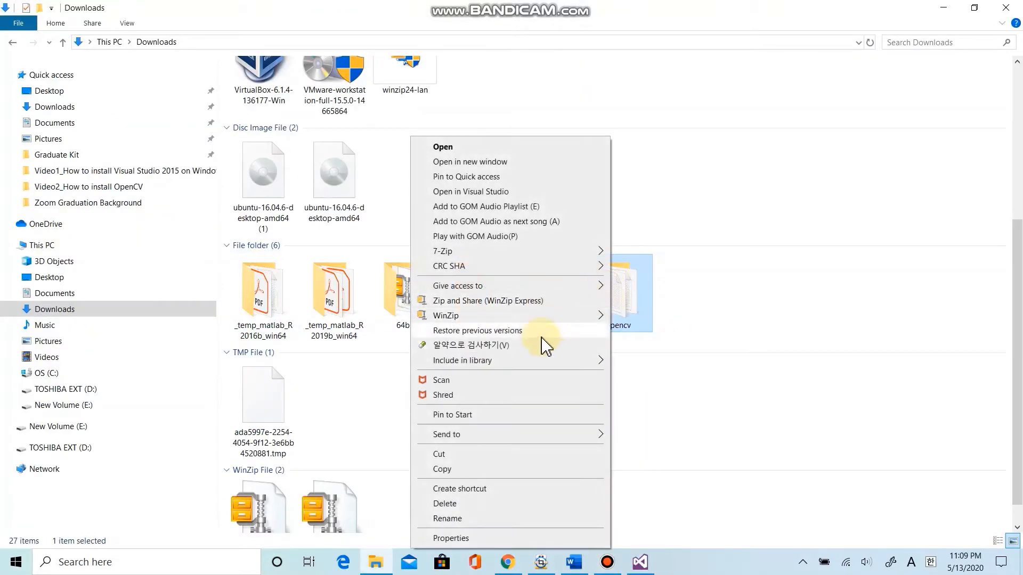
left_click(493, 458)
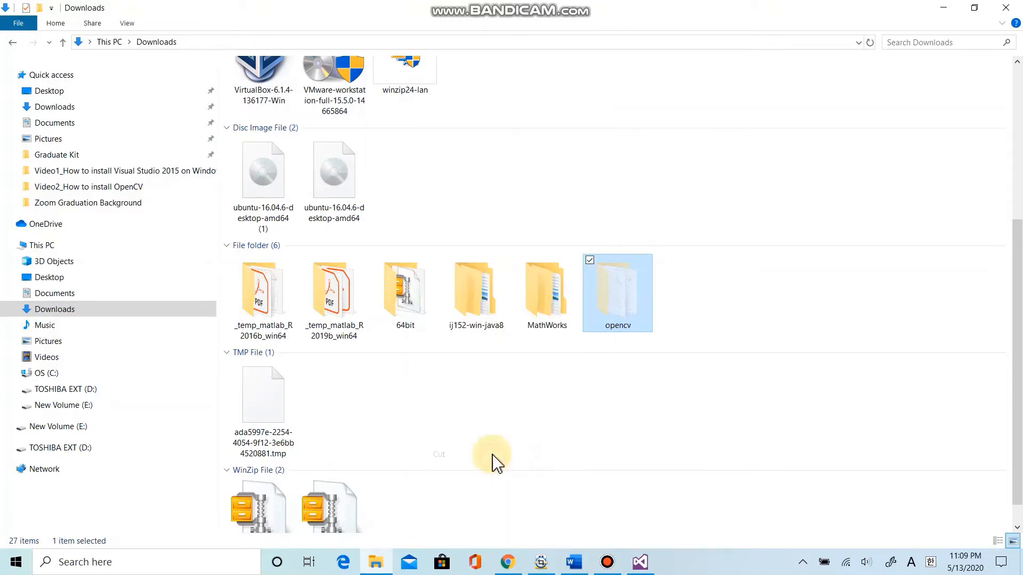
left_click(69, 298)
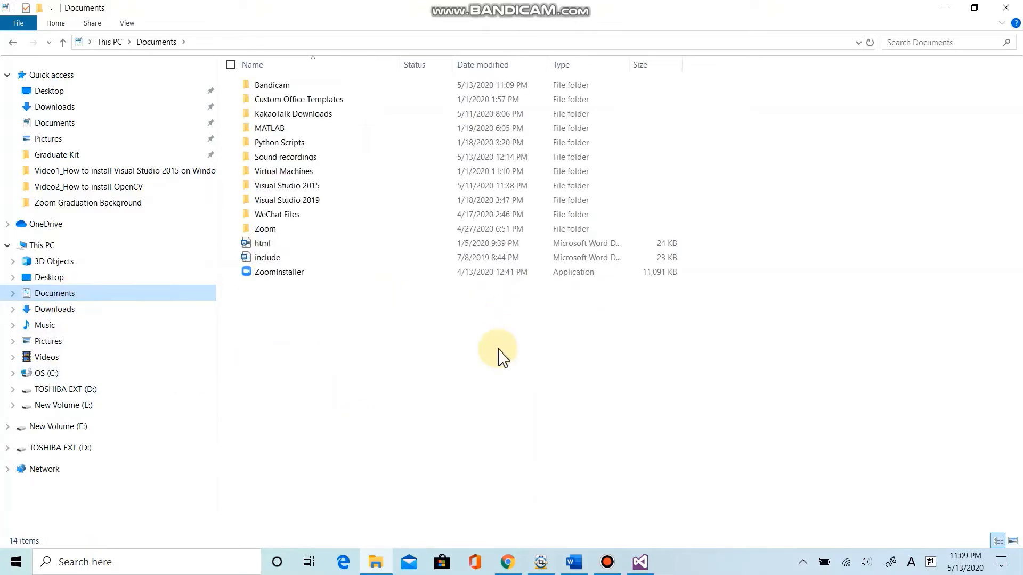
key("ctrl+v")
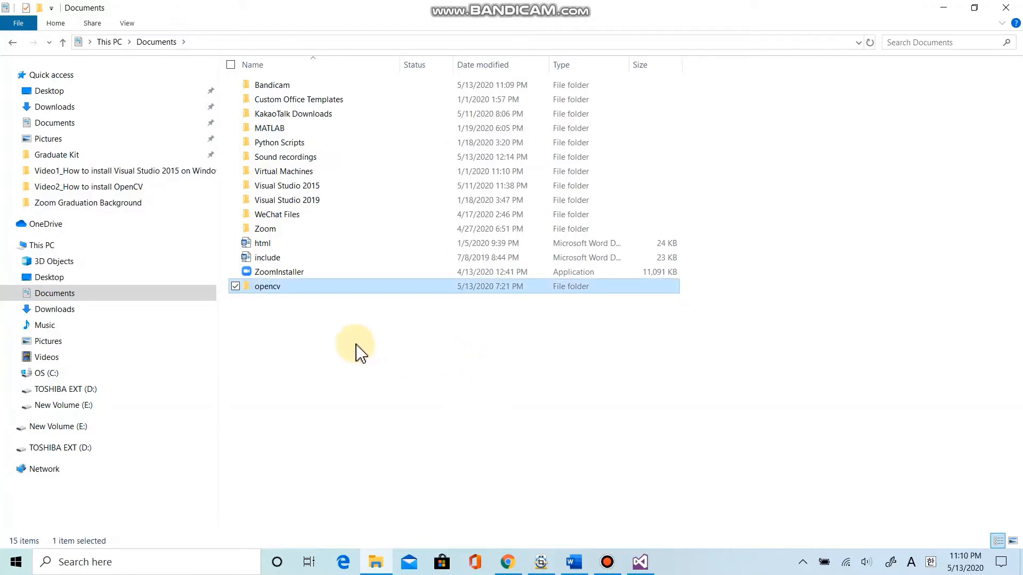
left_click(310, 349)
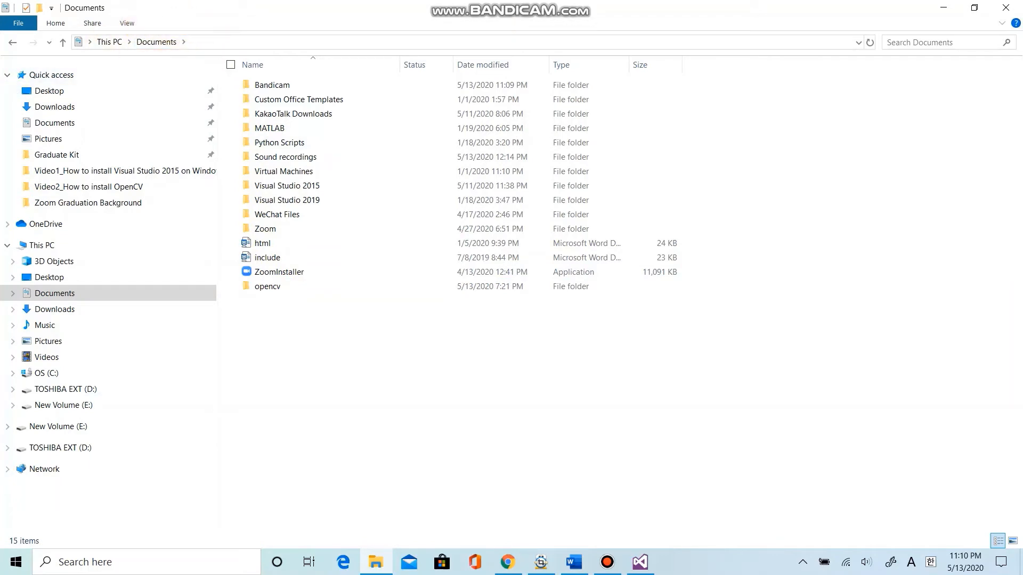
- Open the system variable Path for editing through This PC's advanced system settings and start a new entry
right_click(55, 249)
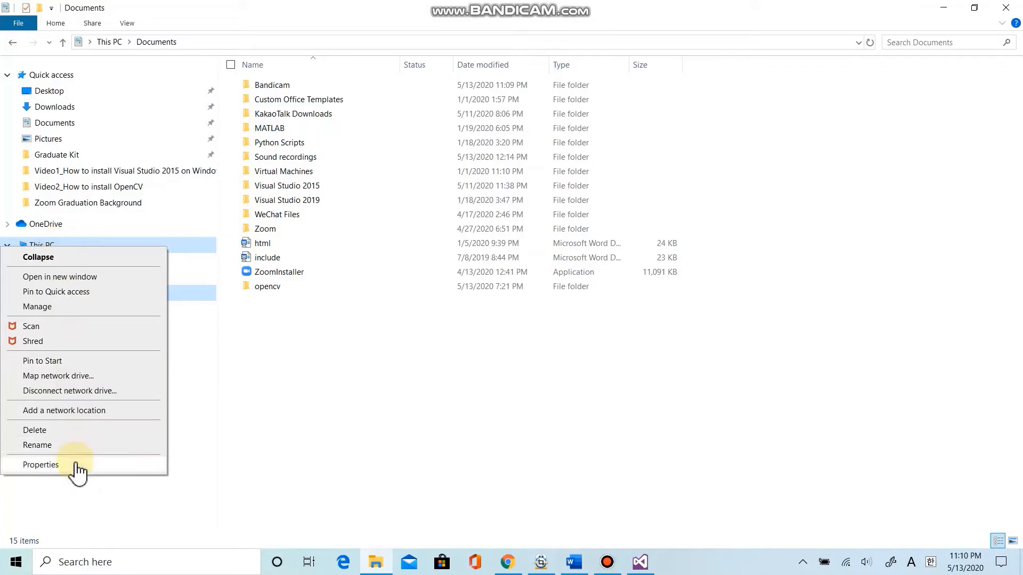
left_click(75, 465)
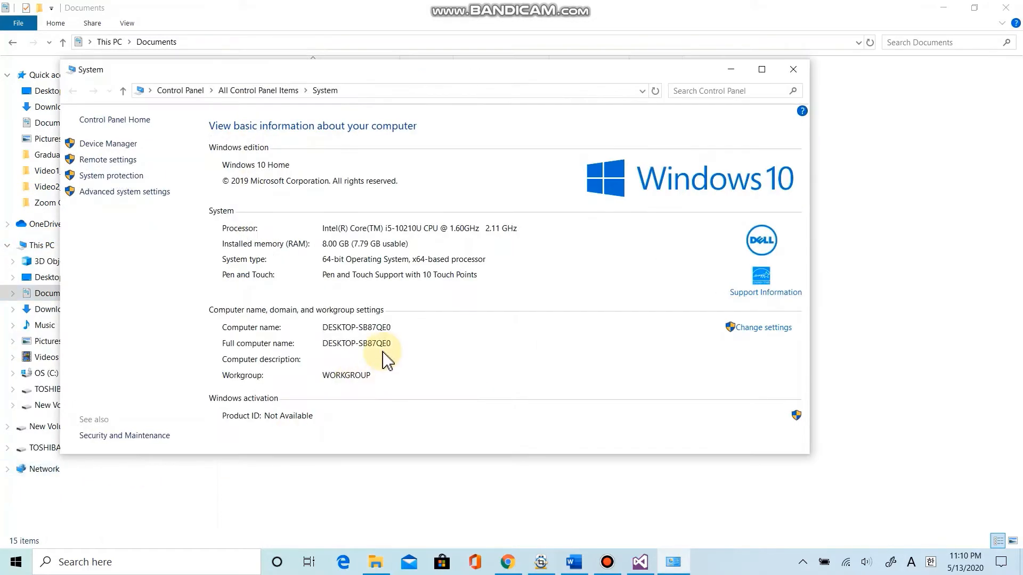
left_click(107, 193)
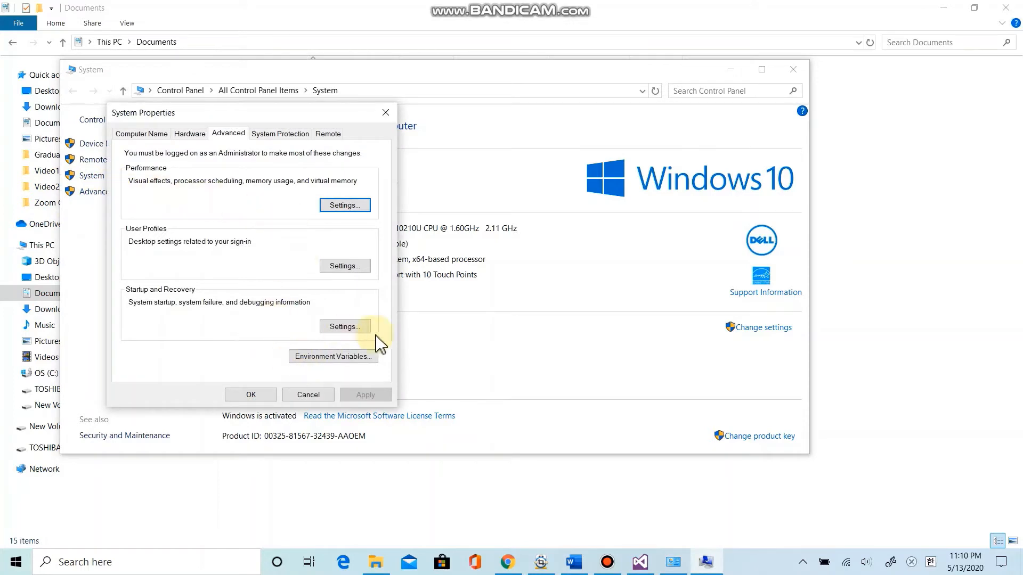
left_click(343, 356)
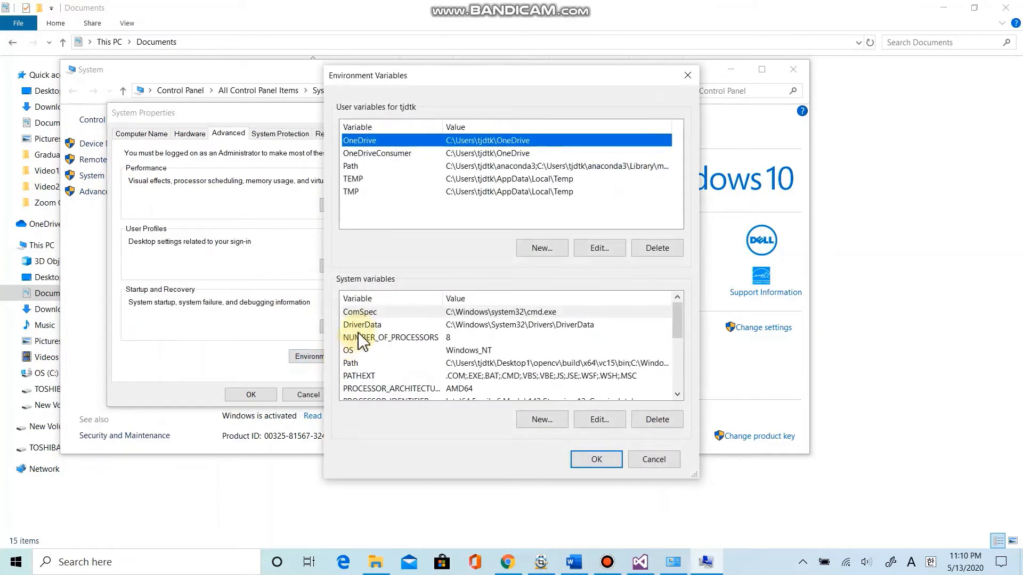
left_click(375, 314)
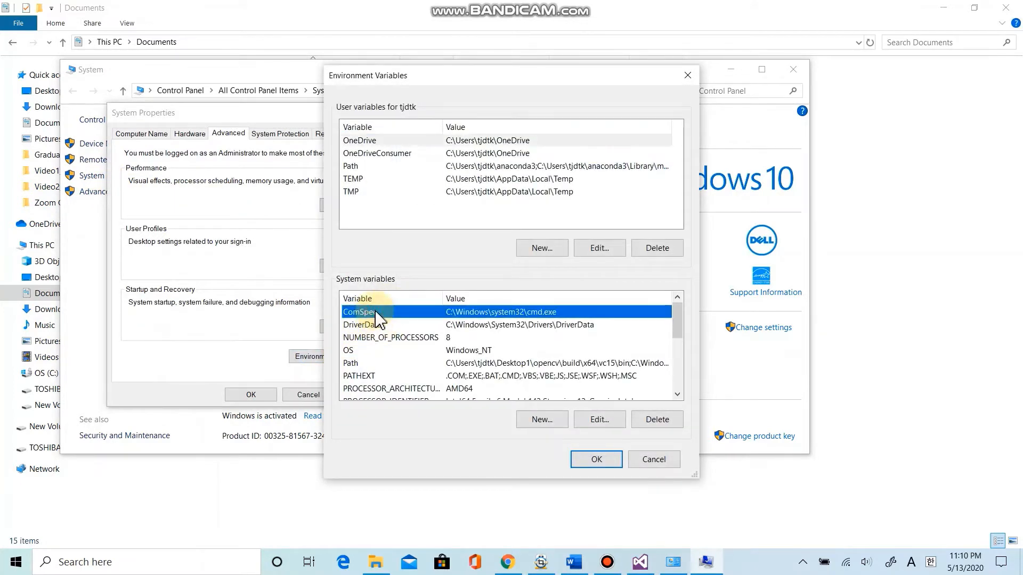
key("p")
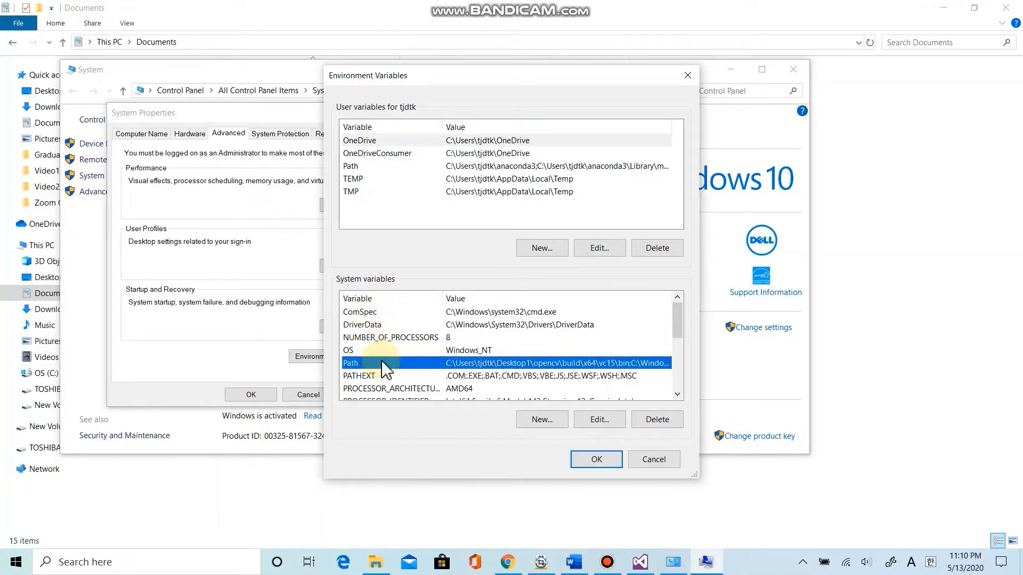
left_click(600, 421)
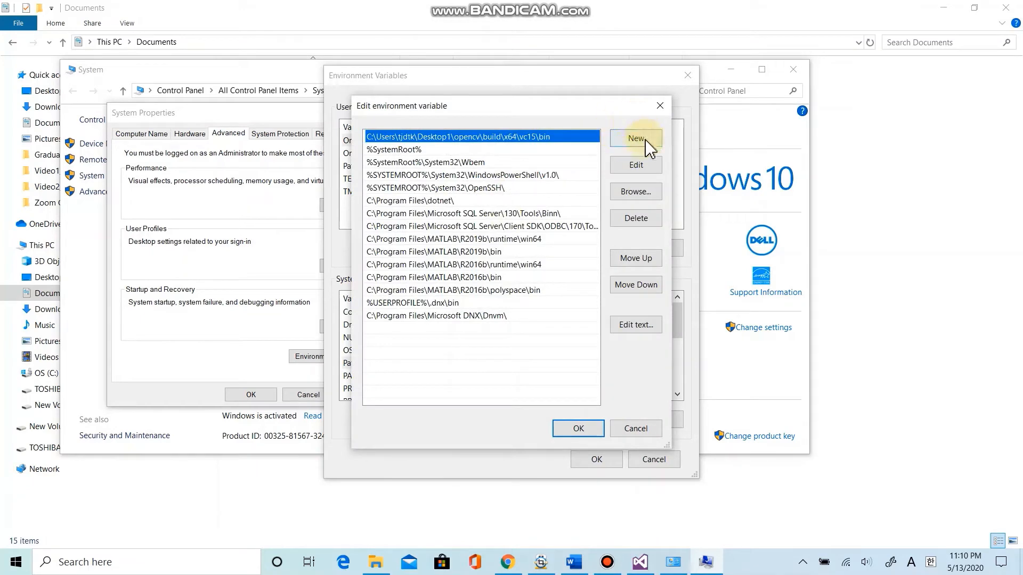
left_click(634, 140)
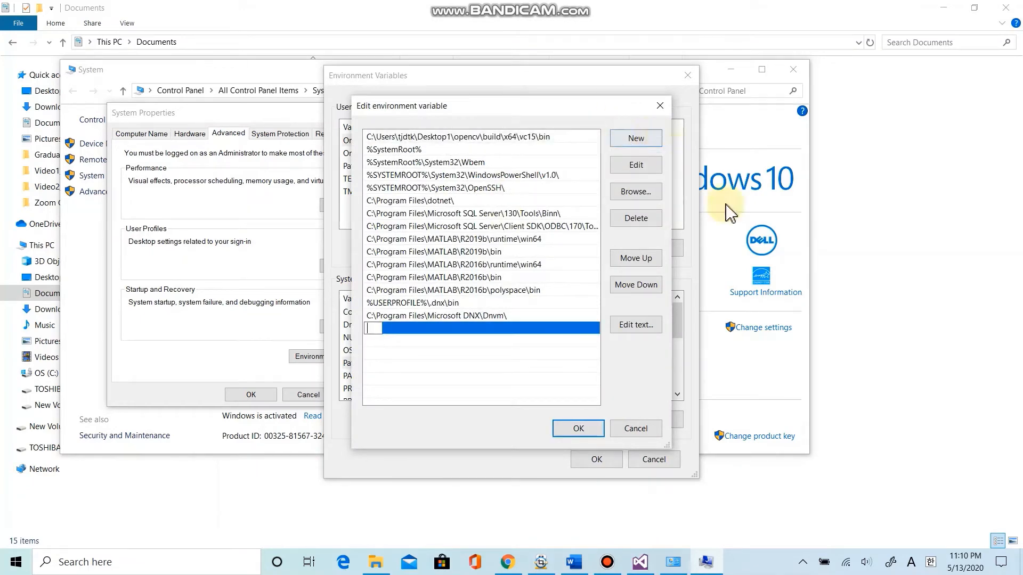
- Open Documents\opencv\build\x64\vc15\bin in File Explorer and copy the folder's full path
left_click(858, 237)
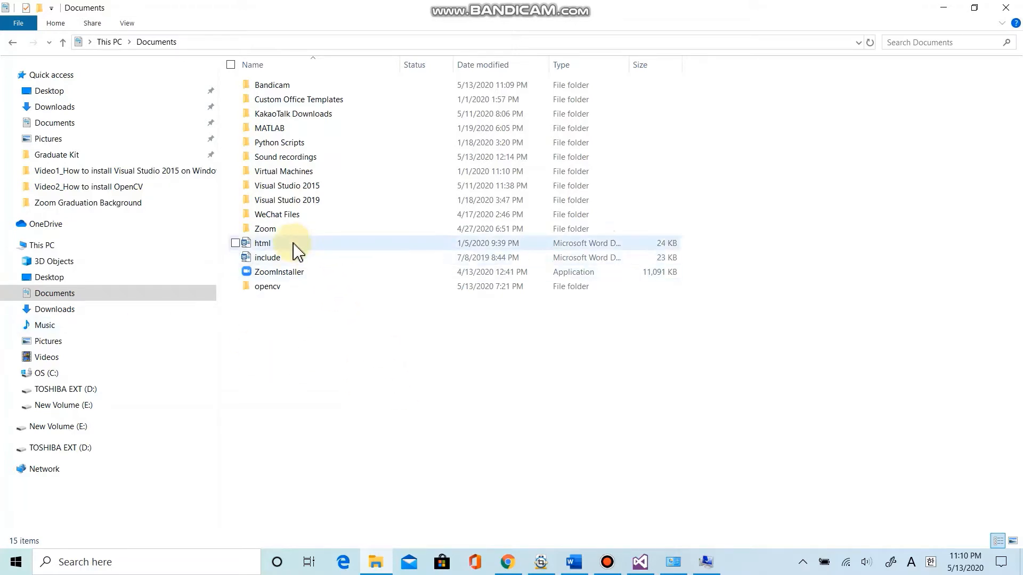
double_click(270, 288)
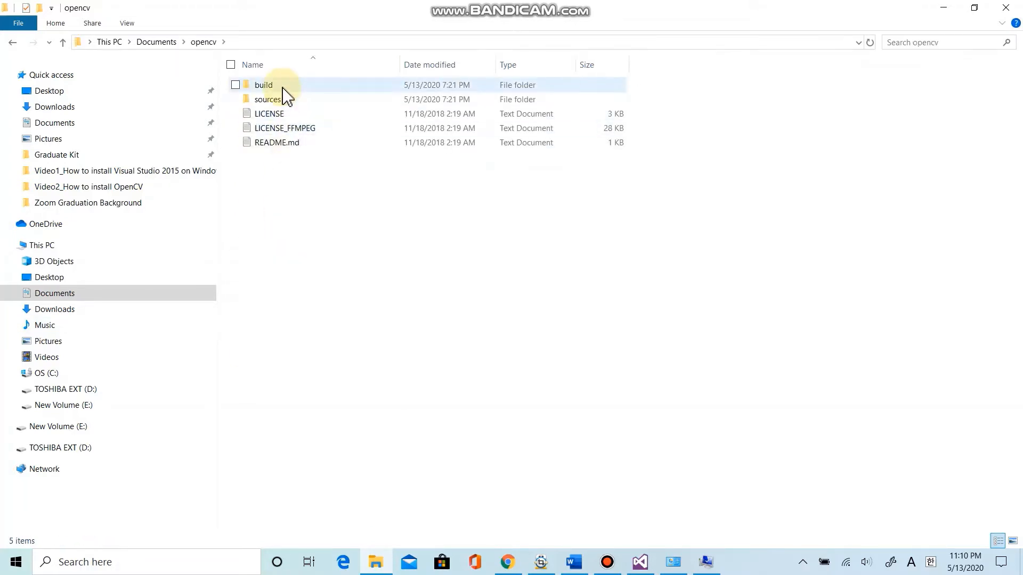
double_click(283, 88)
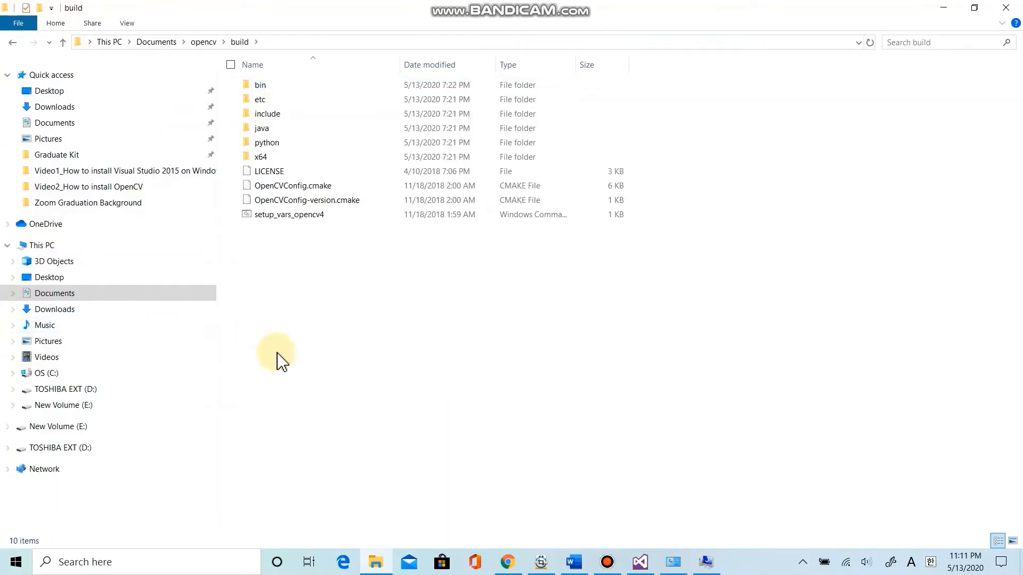
double_click(269, 158)
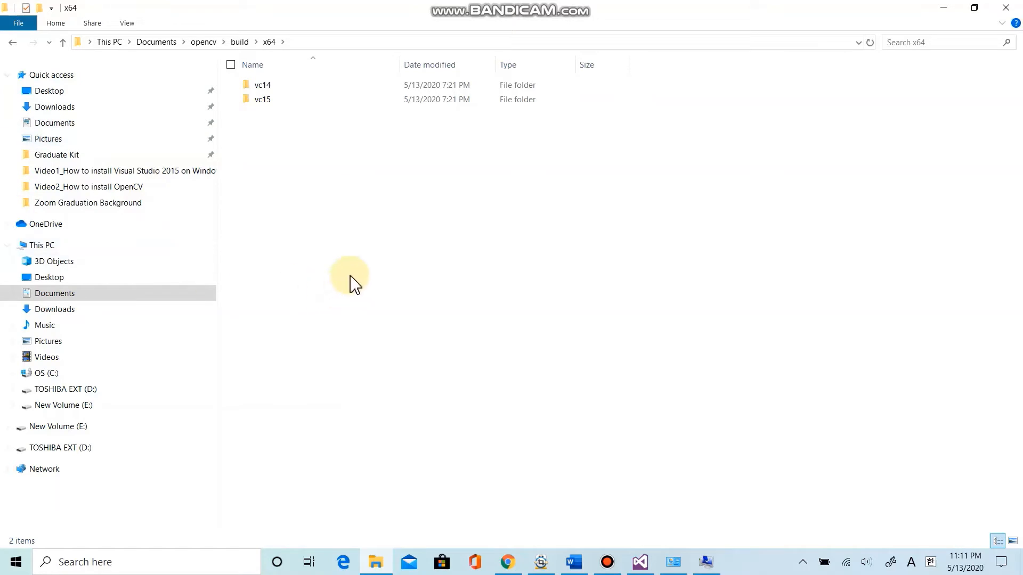
double_click(293, 100)
double_click(293, 90)
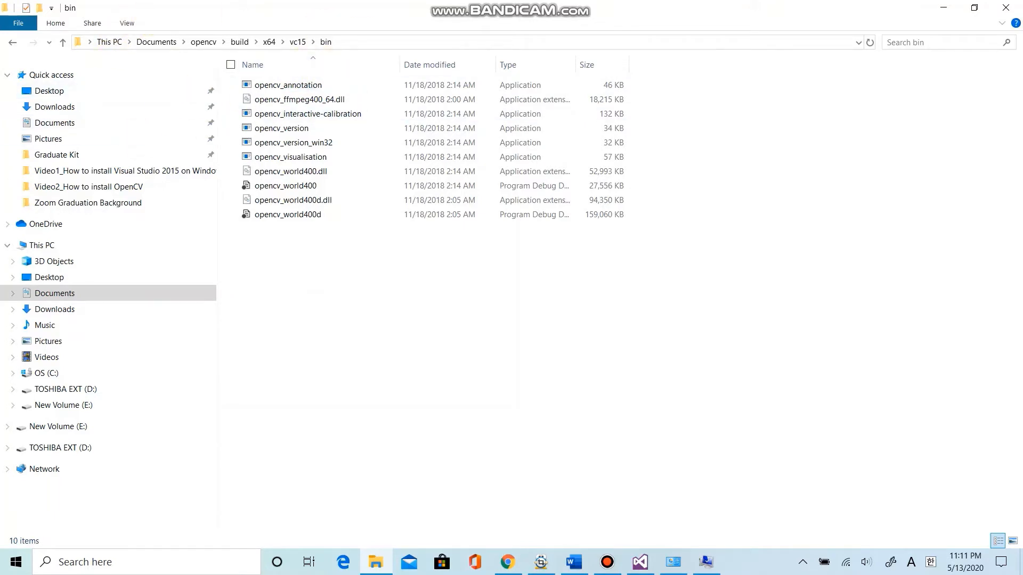
left_click(386, 44)
key("ctrl+c")
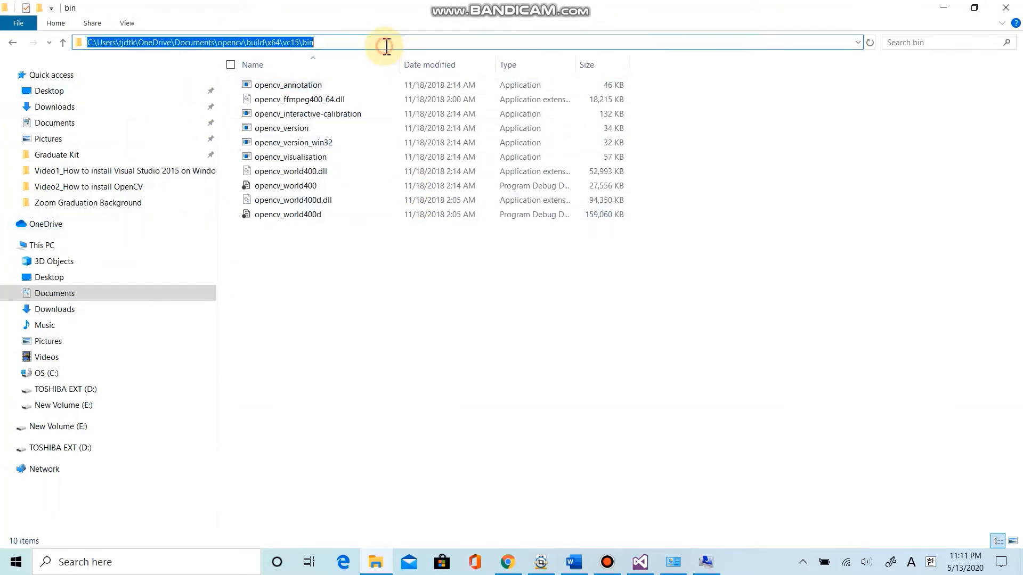
left_click(436, 274)
- Add the copied opencv\build\x64\vc15\bin path as a new entry of the system Path variable and accept all system settings dialogs
left_click(707, 563)
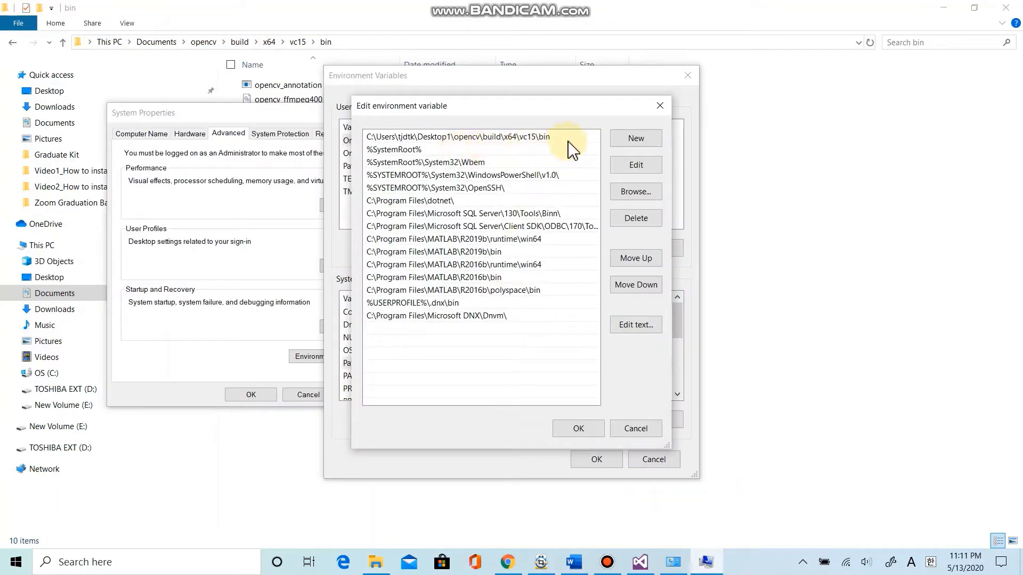
left_click(628, 138)
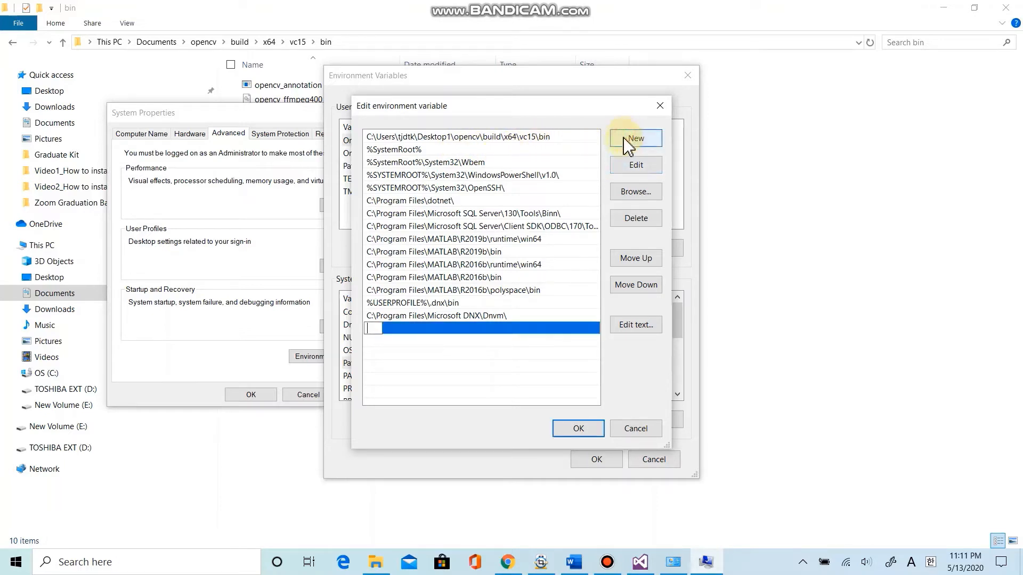
key("ctrl+v")
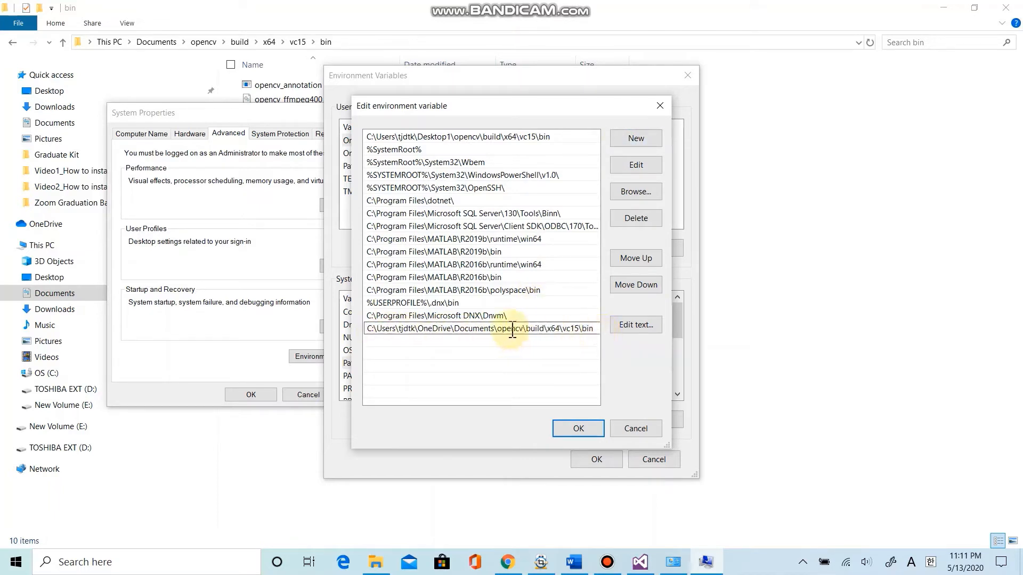
left_click(589, 431)
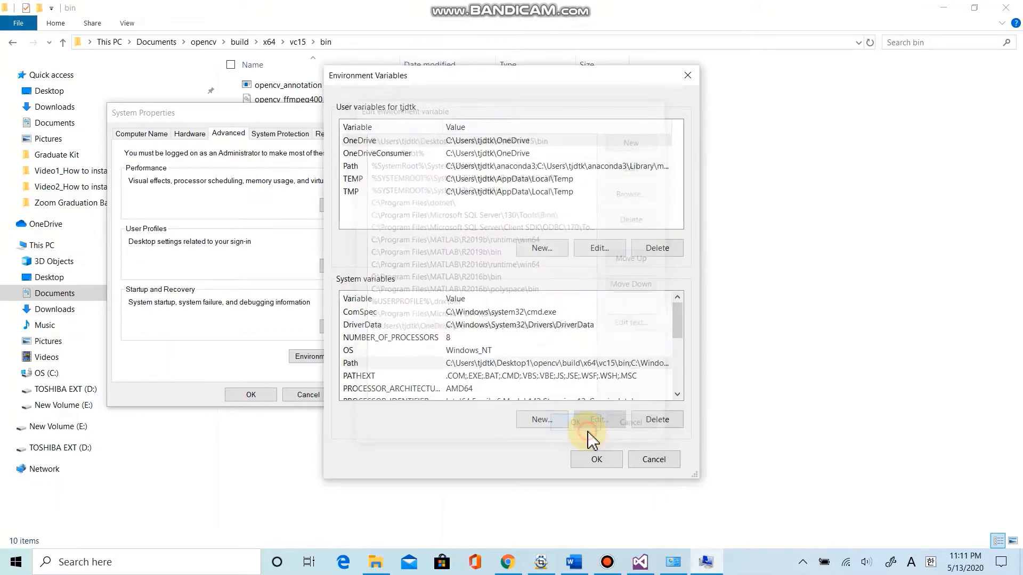
left_click(598, 461)
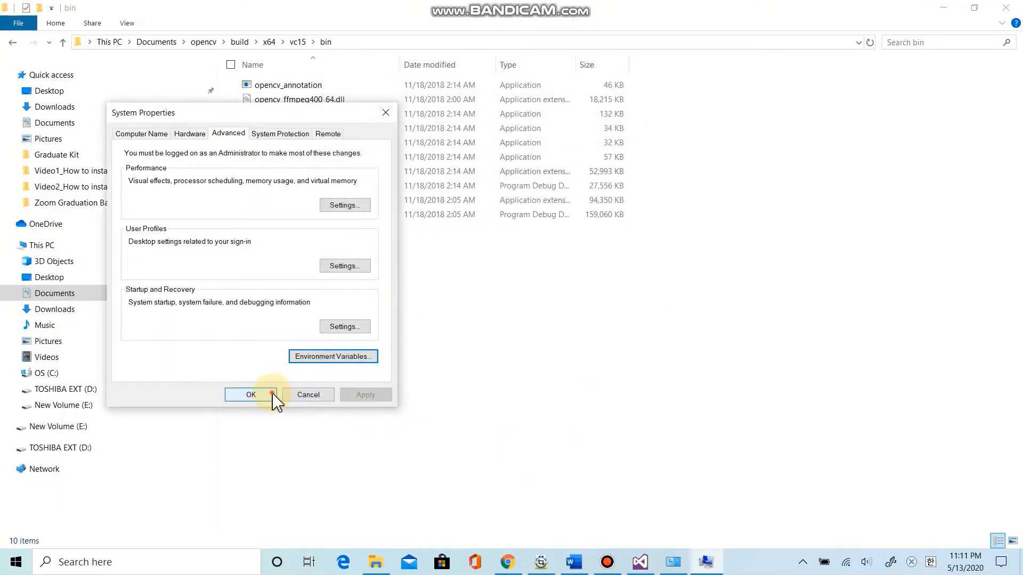
left_click(251, 394)
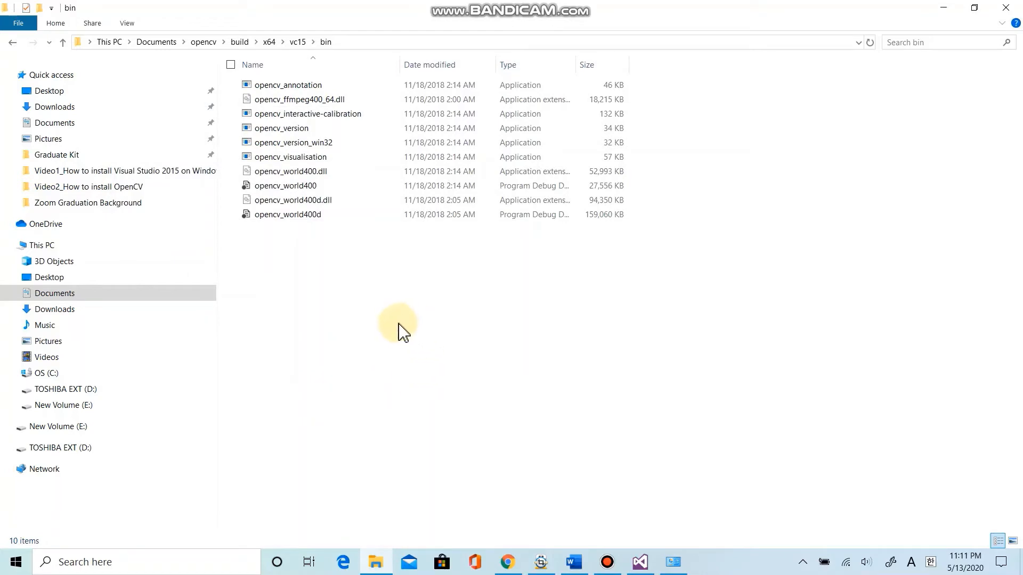
left_click(674, 563)
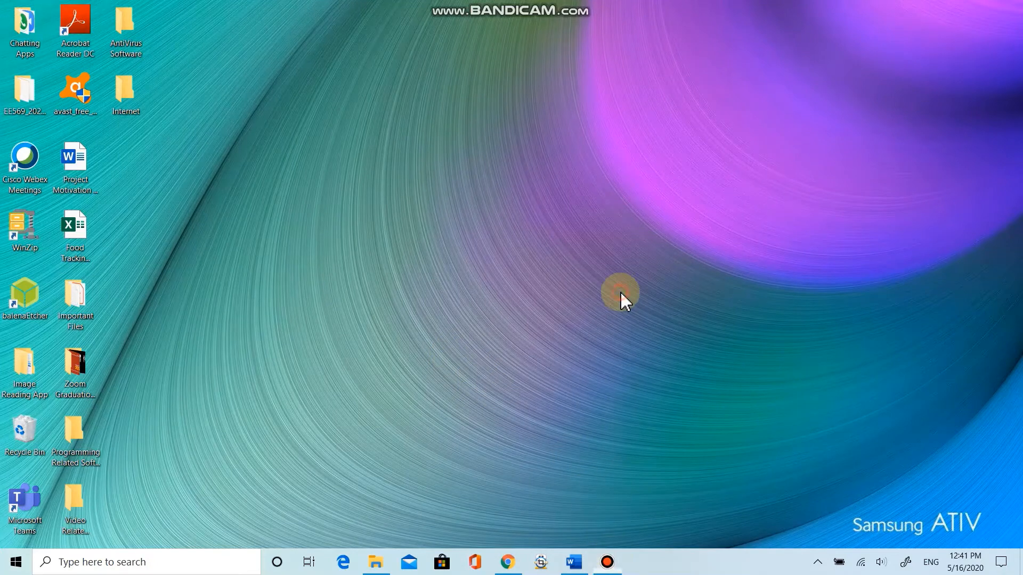
- Search Windows for "visual" and launch Visual Studio 2015
left_click(241, 563)
type("visual")
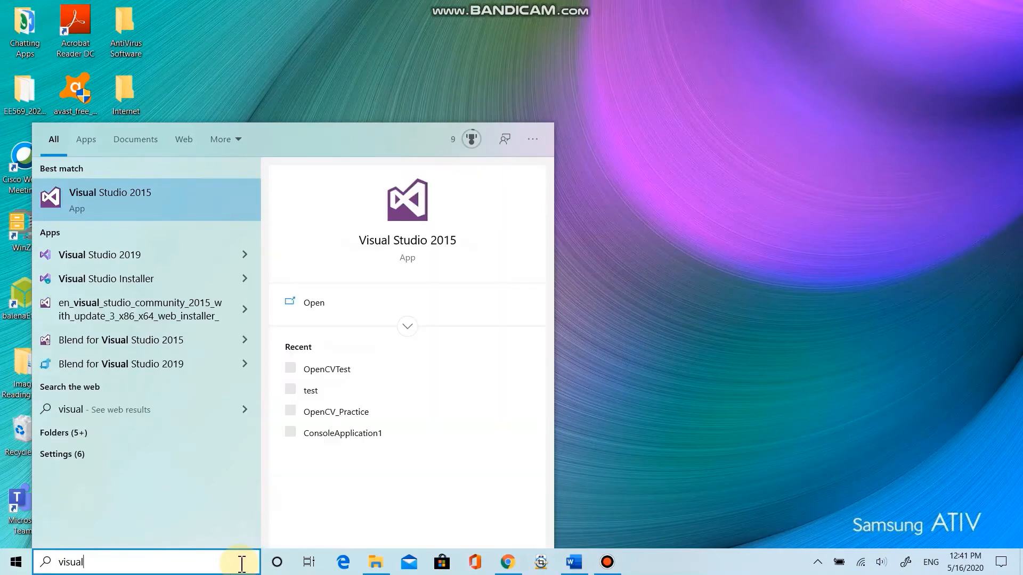
key("Return")
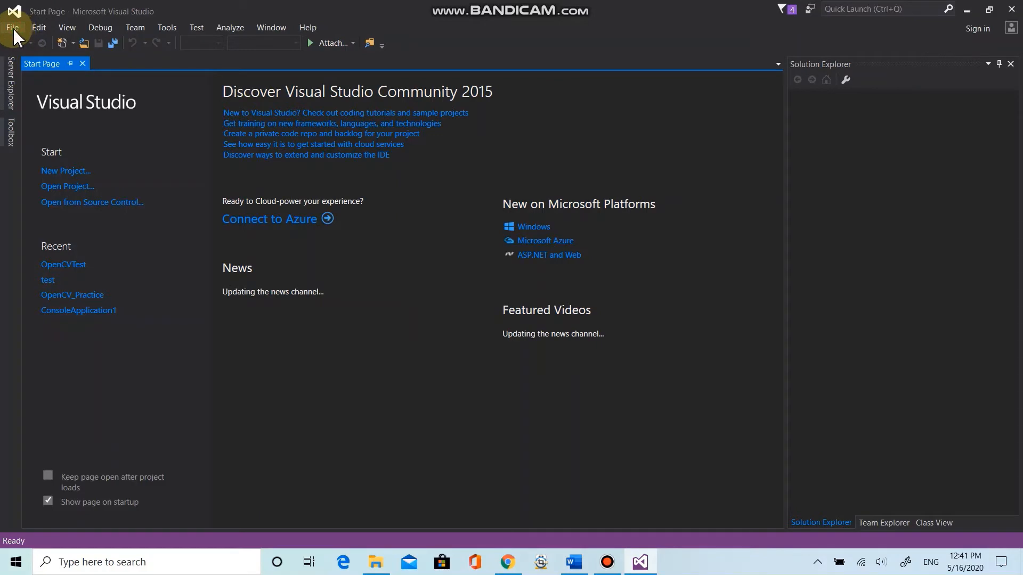
- Start a new Visual C++ Win32 Console Application project and try to create it under the name OpenCVTest
left_click(13, 29)
mouse_move(96, 43)
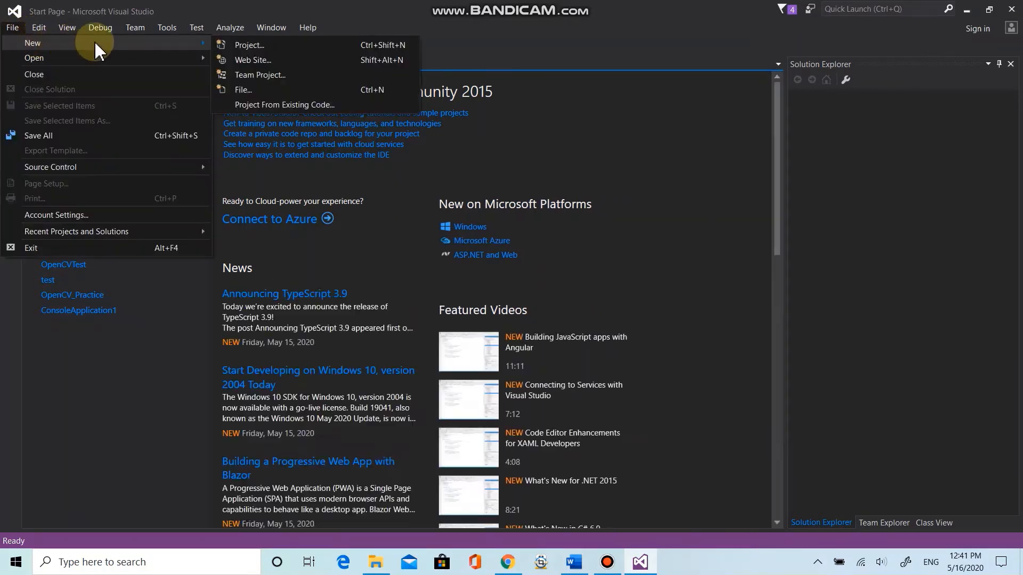
left_click(238, 46)
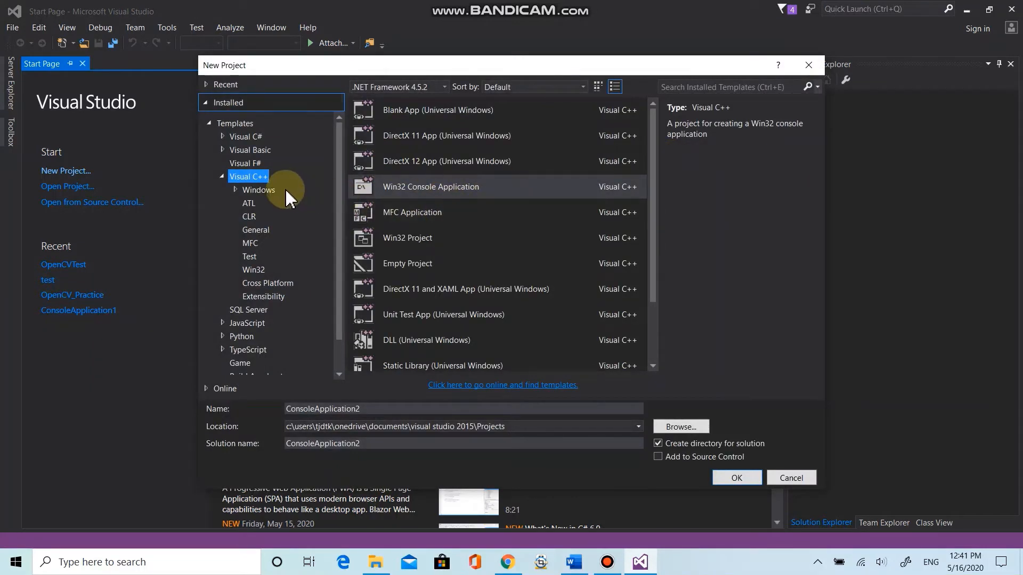
left_click(406, 187)
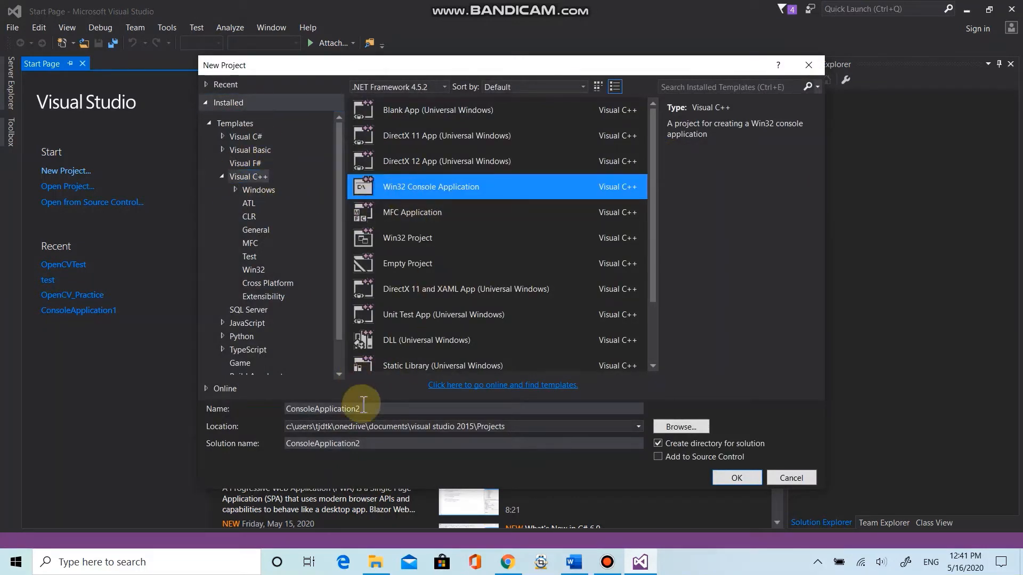
double_click(363, 408)
type("OpenCVTest")
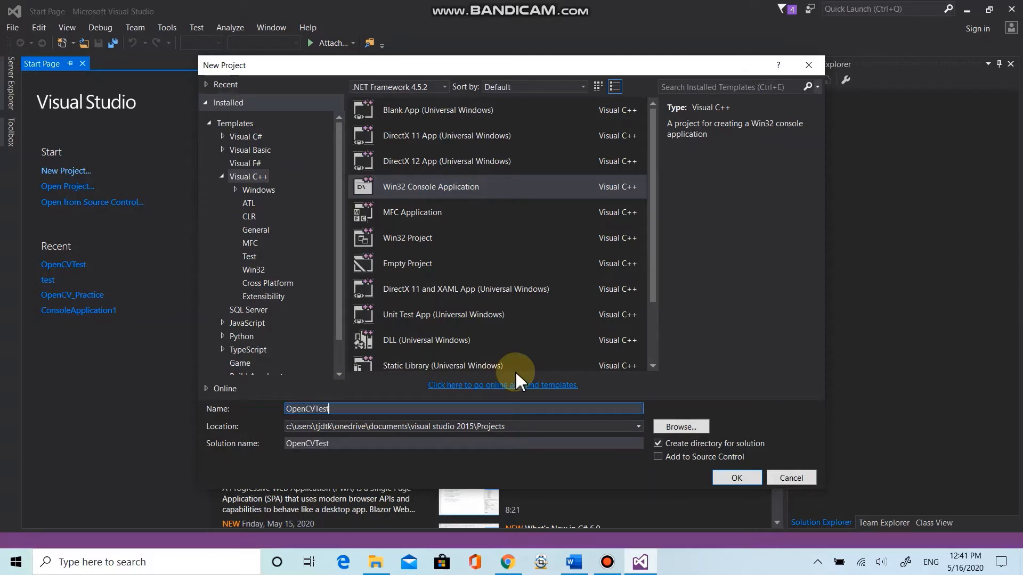
left_click(736, 478)
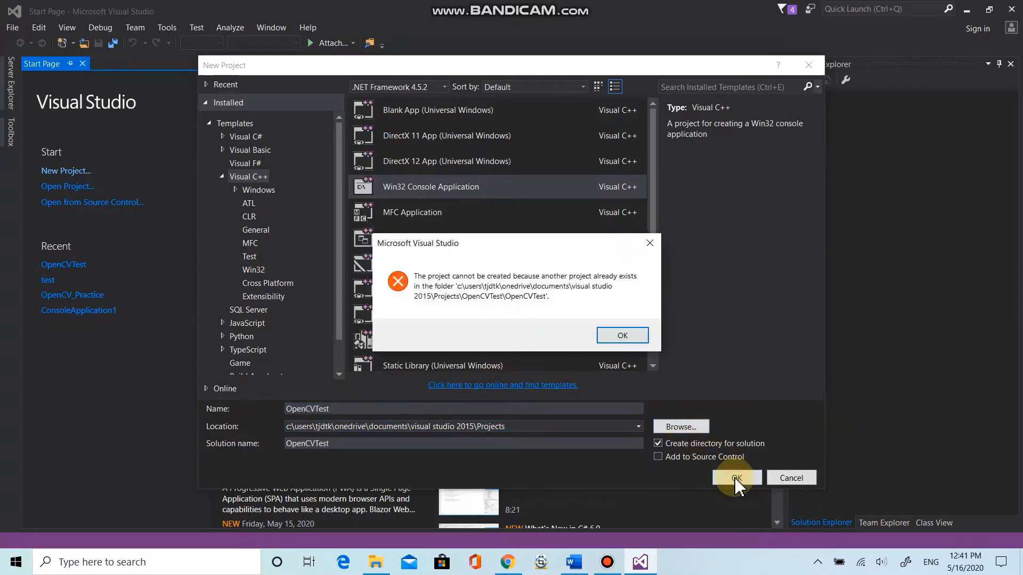
left_click(610, 336)
- Change the project name to OpenCVTest1 and create it as an empty console application through the Win32 Application Wizard
left_click(357, 407)
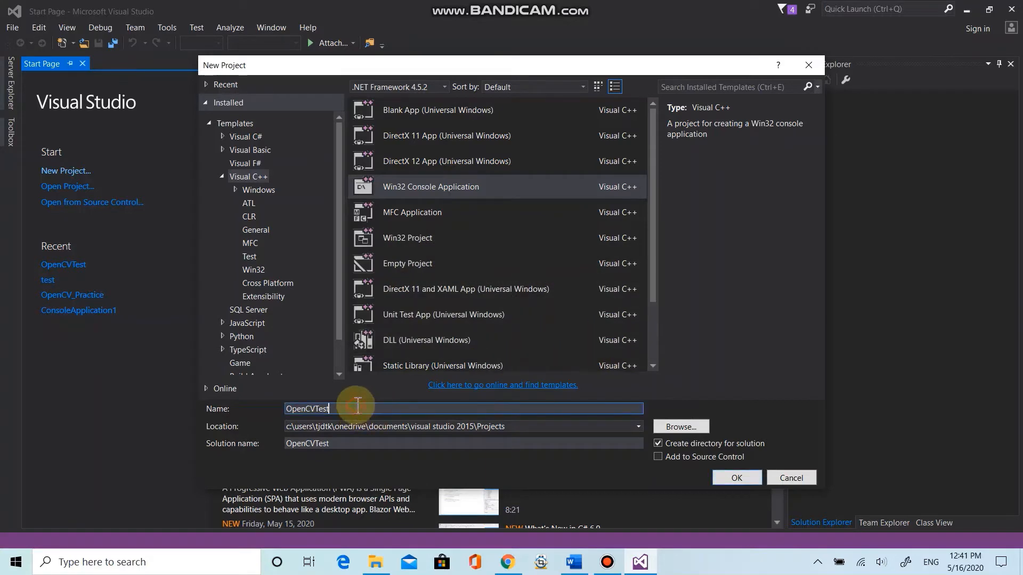
type("1")
left_click(737, 477)
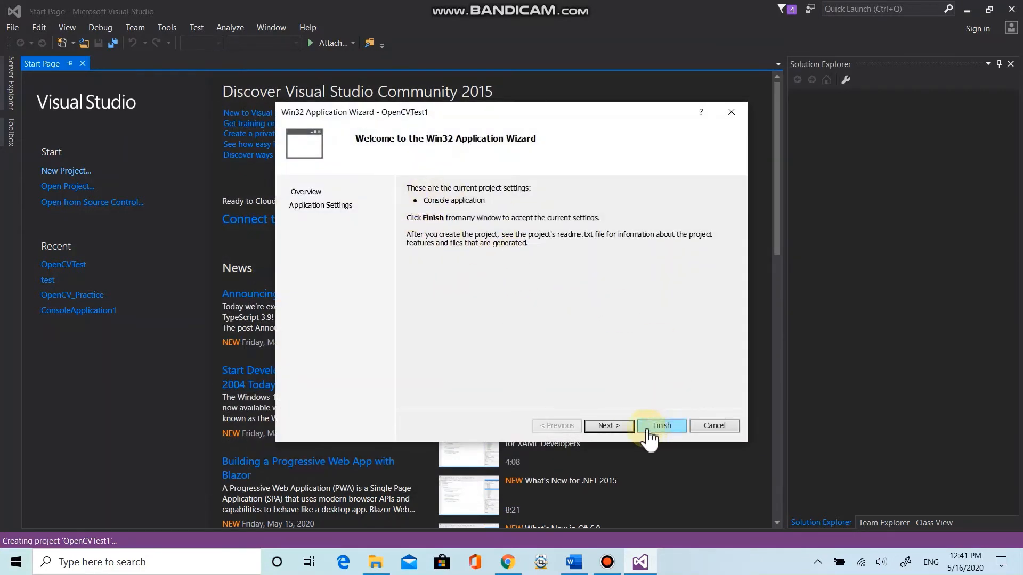
left_click(621, 426)
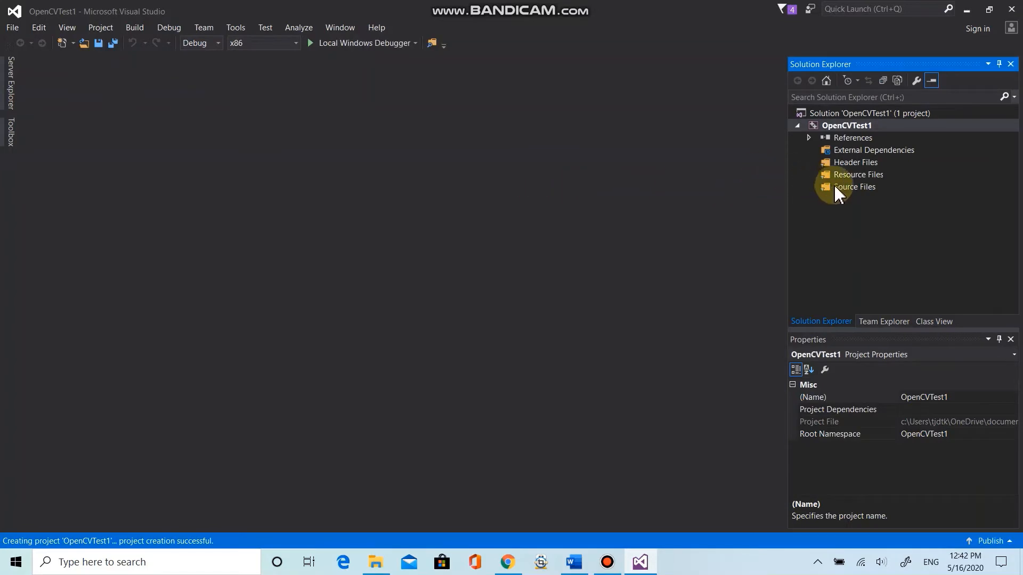
- Set the solution platform of OpenCVTest1 to x64
left_click(833, 185)
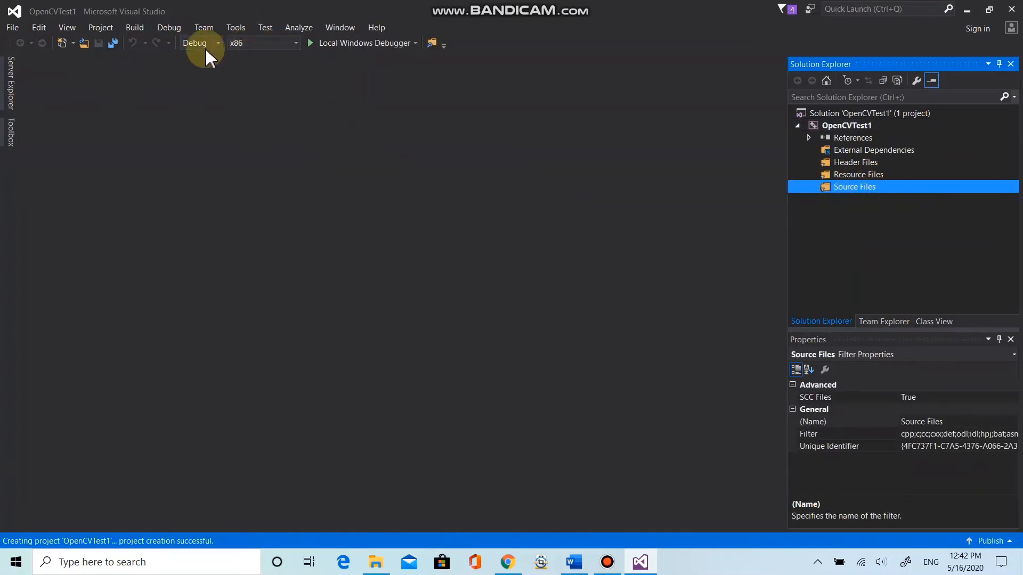
left_click(264, 44)
left_click(253, 58)
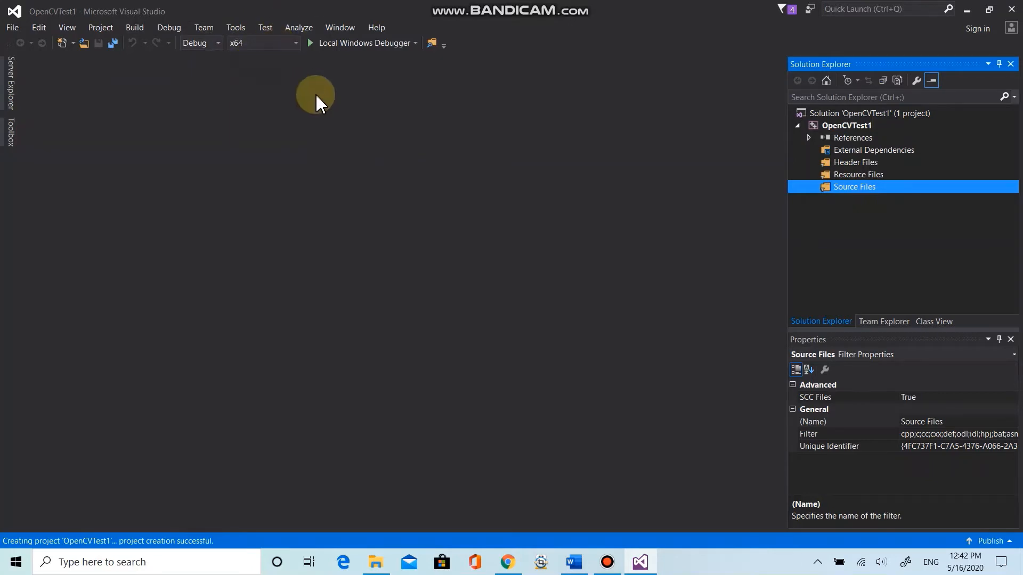
right_click(848, 193)
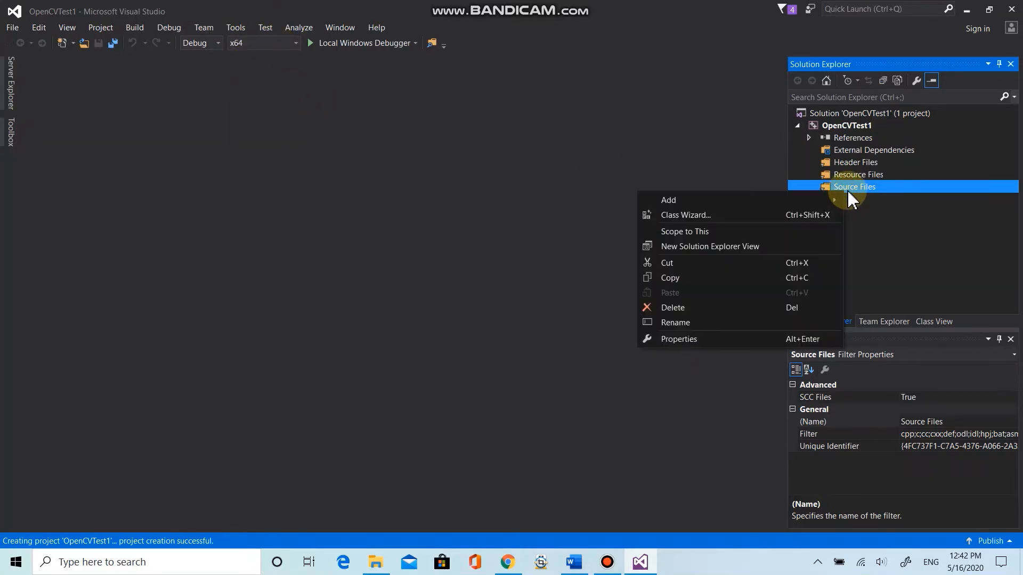
left_click(852, 190)
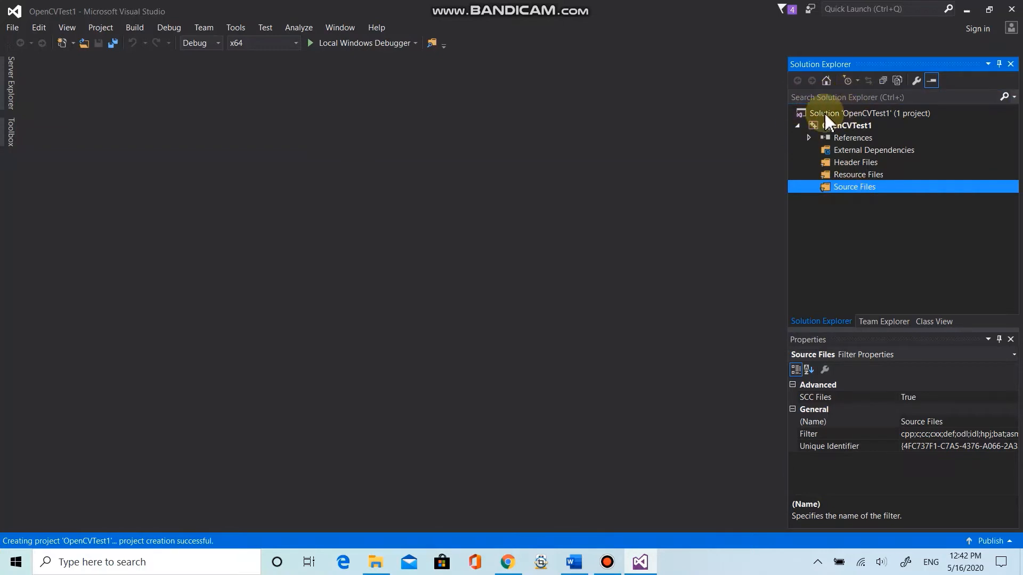
right_click(838, 189)
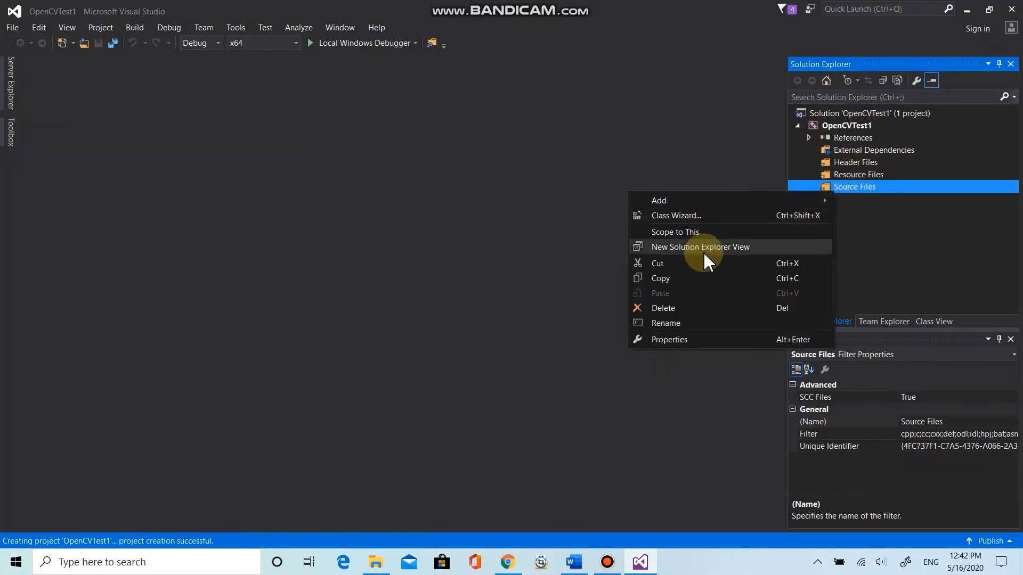
left_click(703, 344)
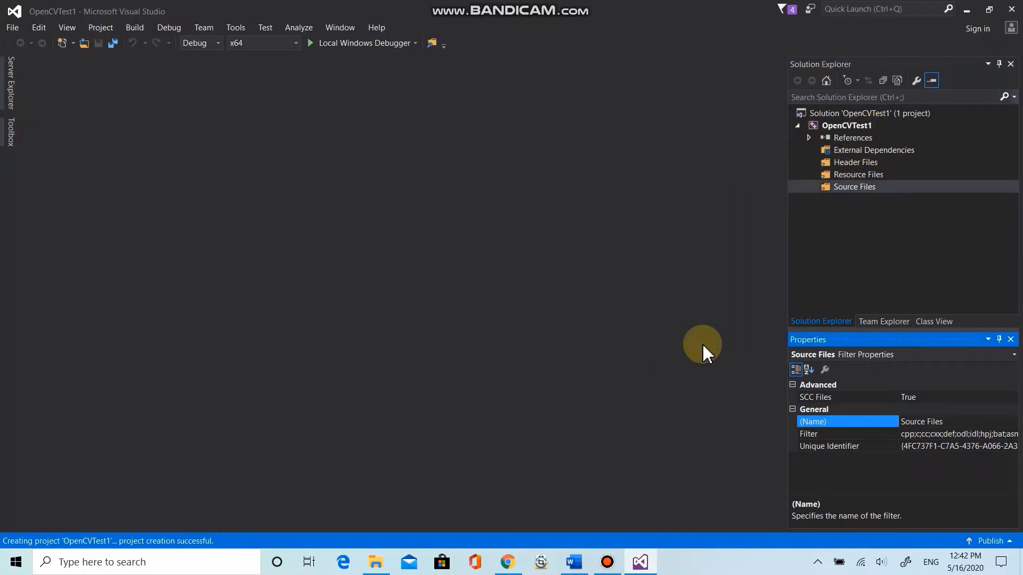
- Add a new C++ source file named test1.cpp to the project's Source Files
right_click(852, 190)
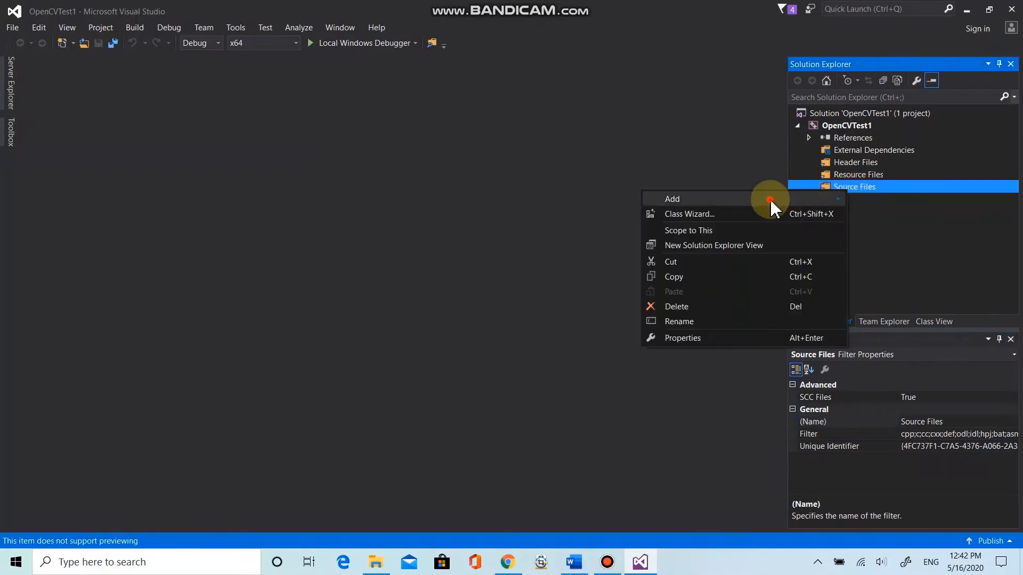
mouse_move(769, 201)
left_click(559, 201)
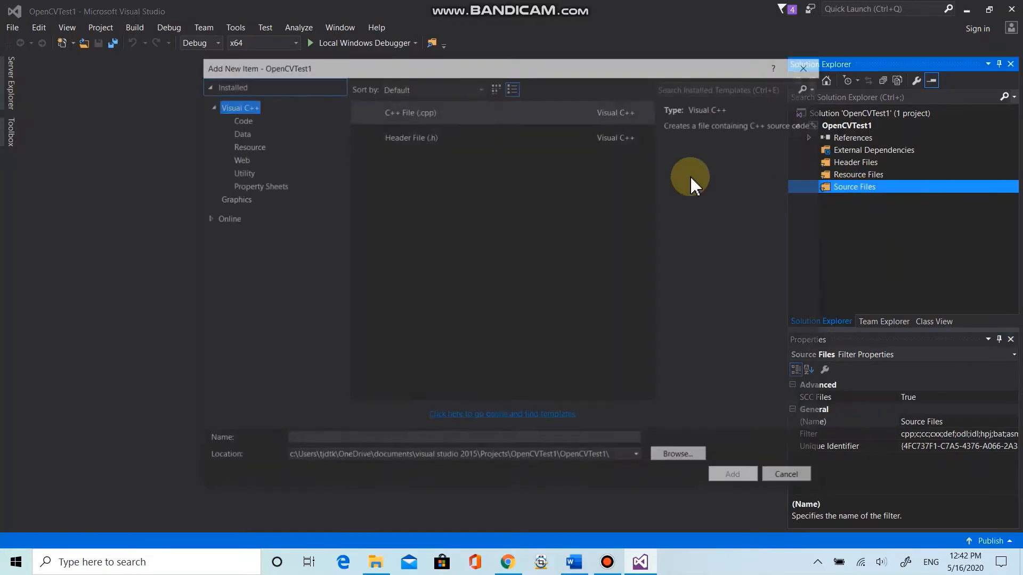
left_click(437, 114)
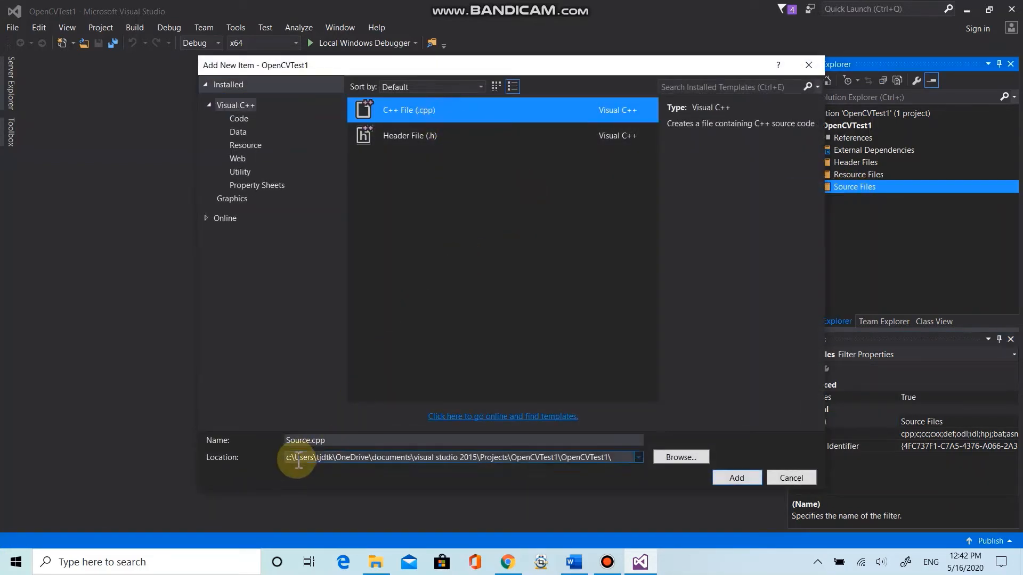
left_click(311, 440)
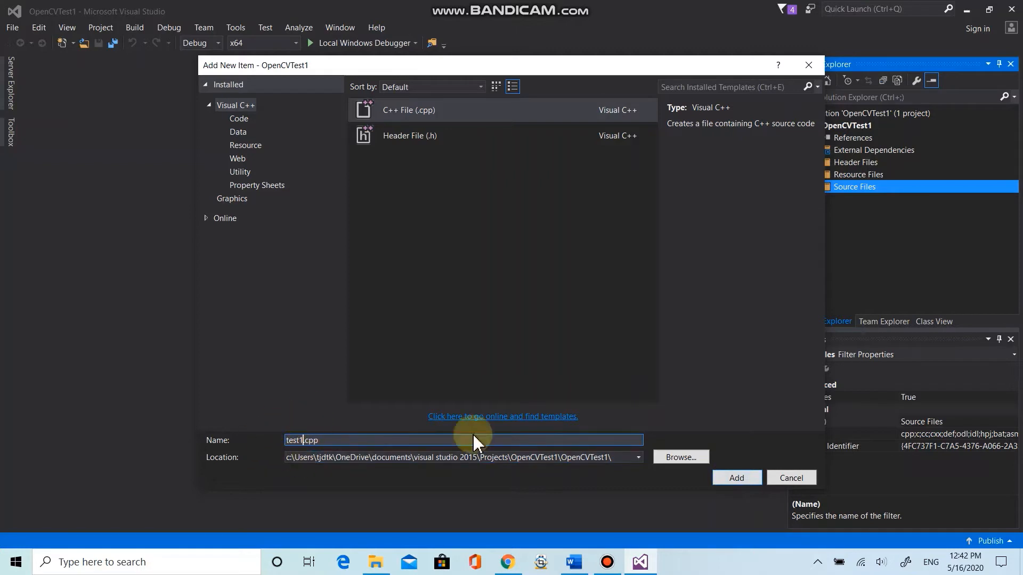
left_click(735, 479)
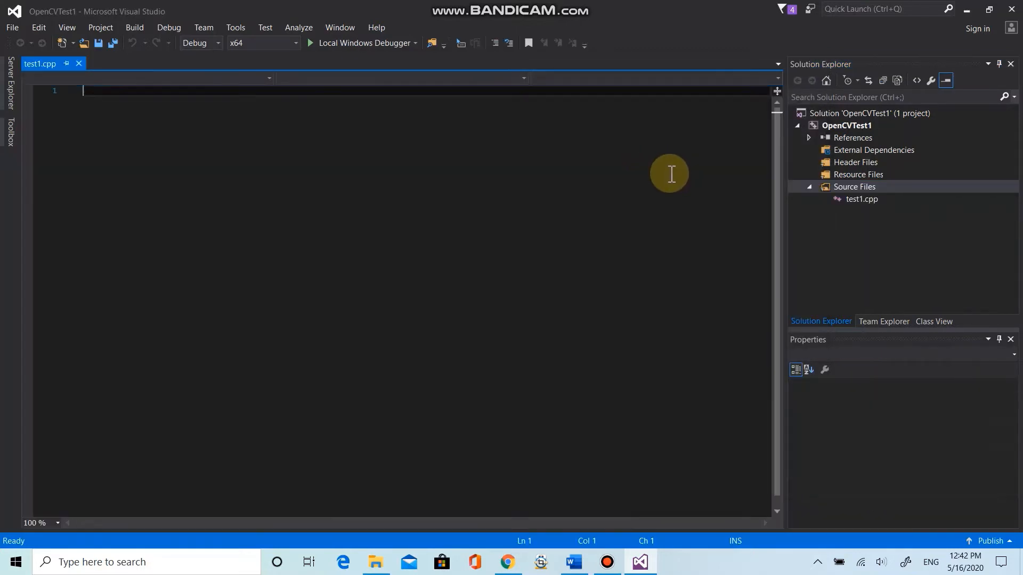
left_click(856, 203)
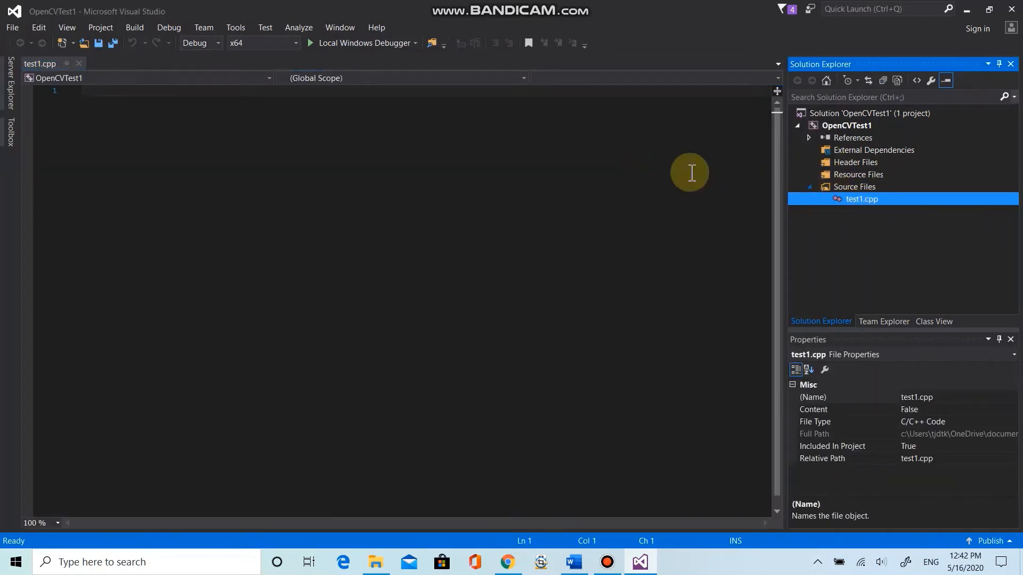
left_click(298, 202)
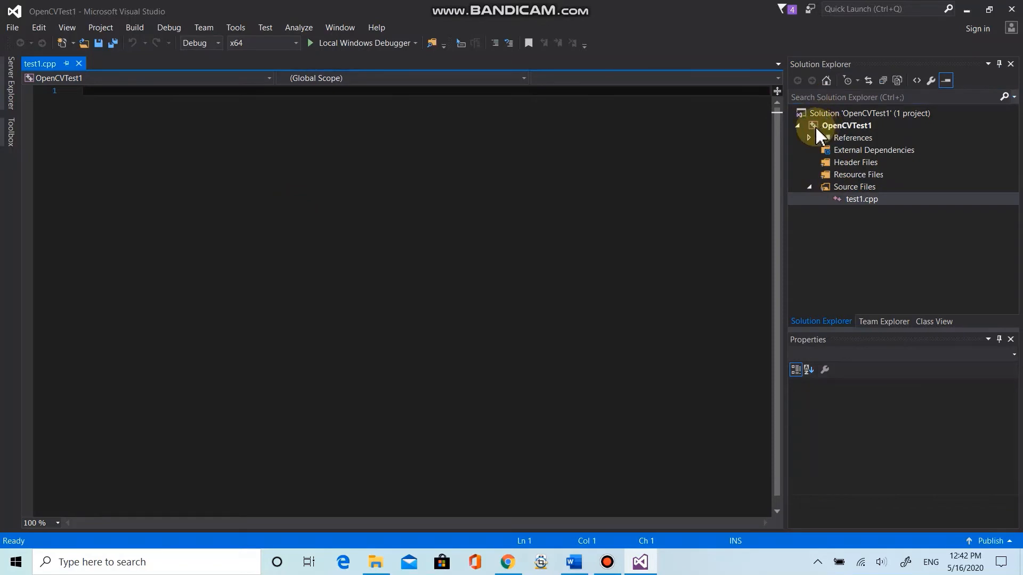
- Open the OpenCVTest1 project properties and bring up the editor for the C/C++ Additional Include Directories
left_click(850, 127)
right_click(850, 128)
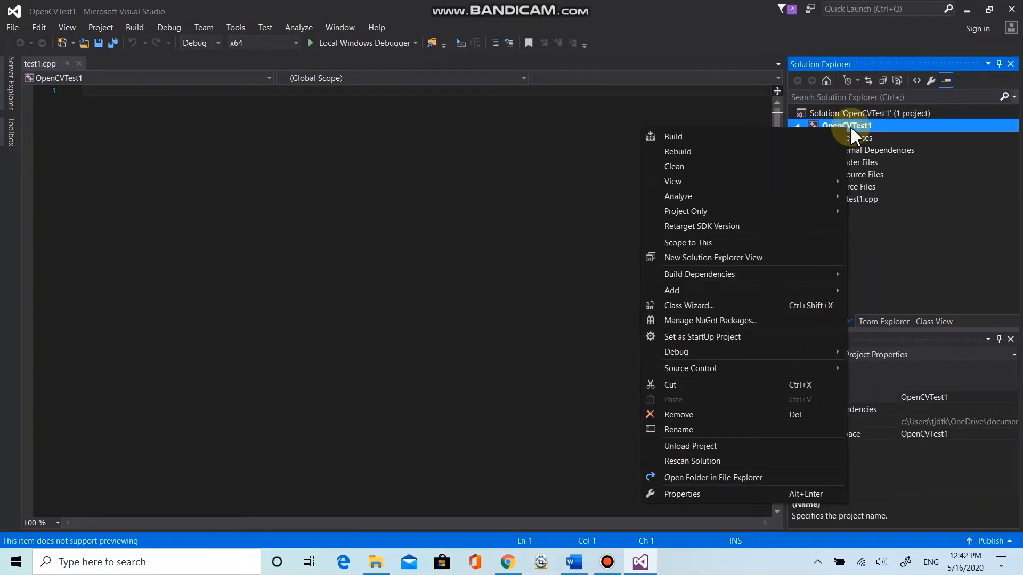
left_click(687, 494)
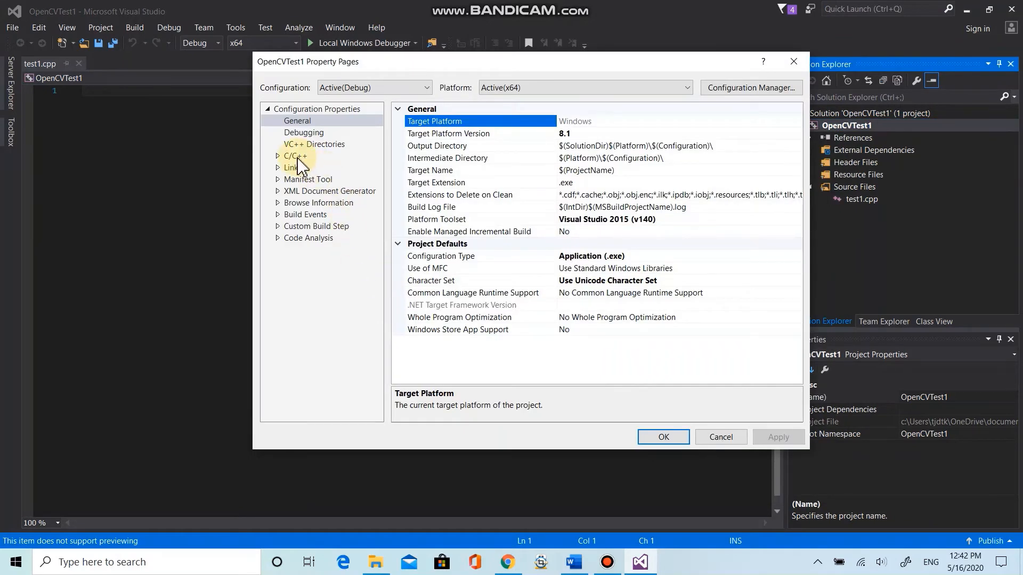
left_click(297, 156)
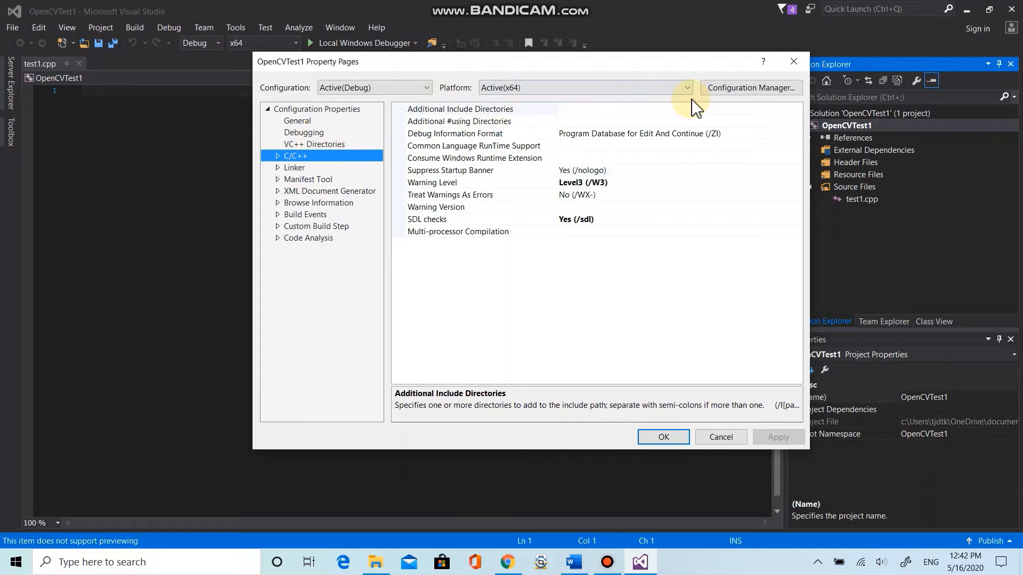
left_click(669, 109)
left_click(796, 109)
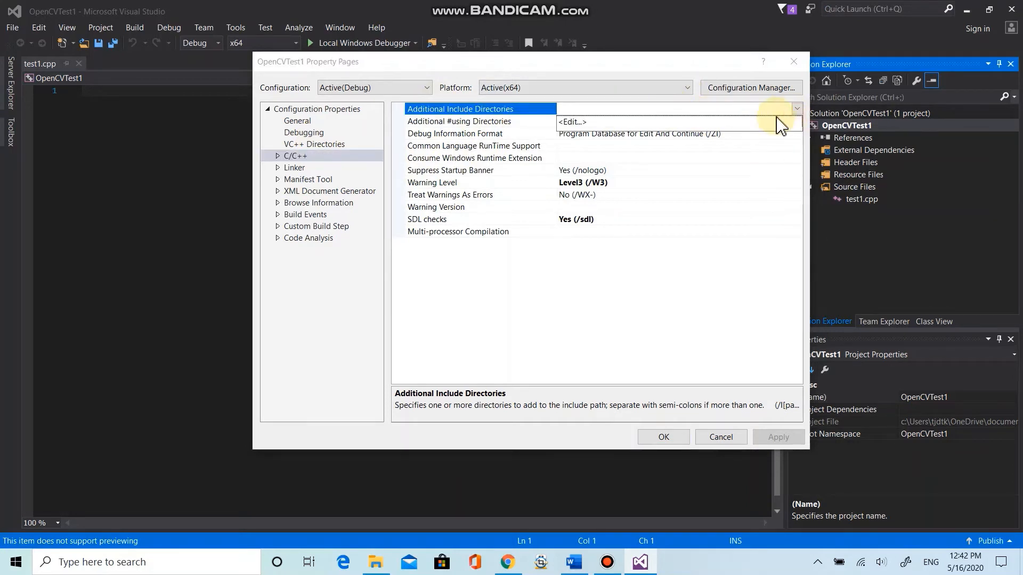
left_click(586, 122)
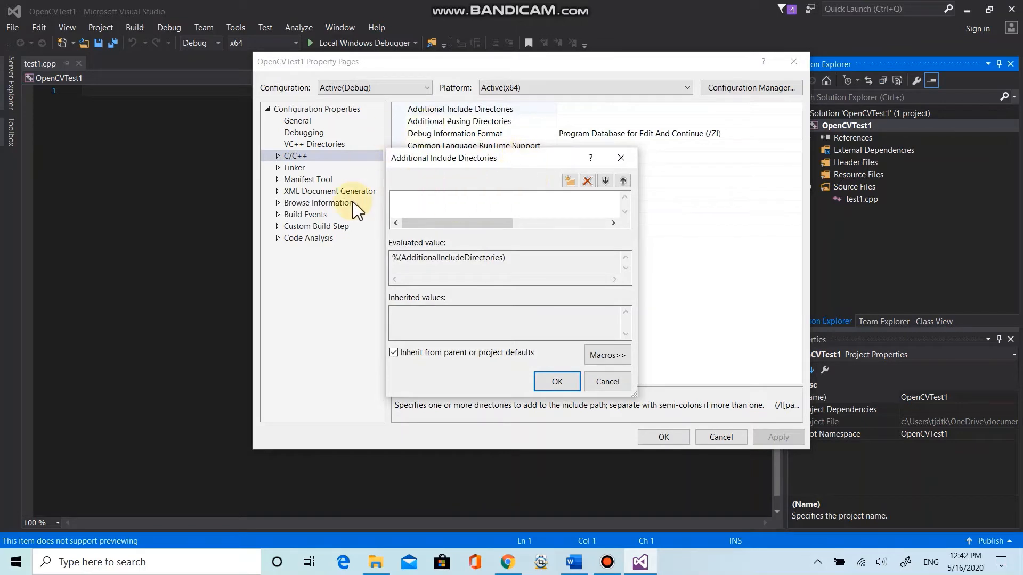
- Switch to File Explorer and copy the full path of the Documents\opencv\build\include folder
left_click(376, 562)
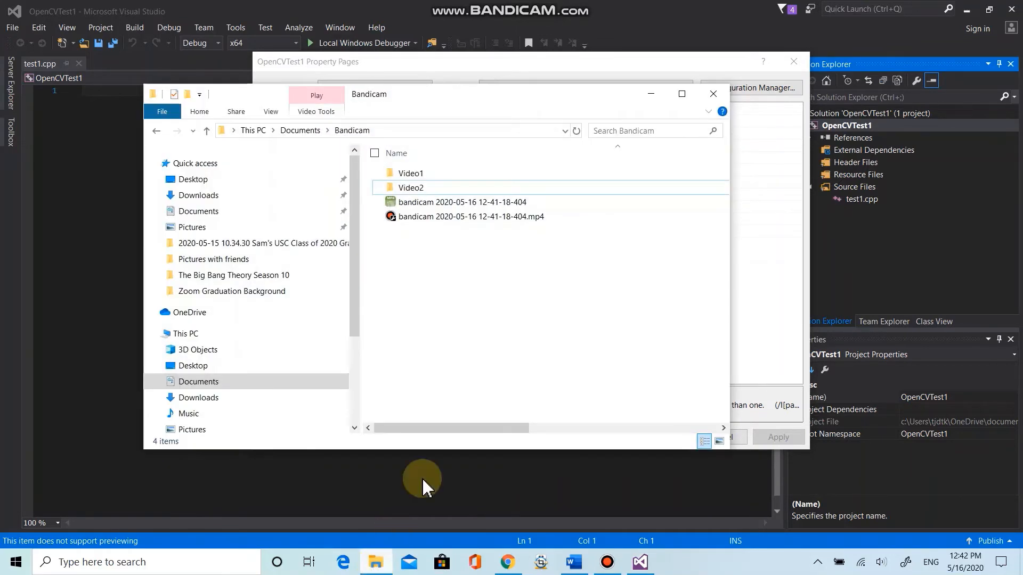
left_click(300, 131)
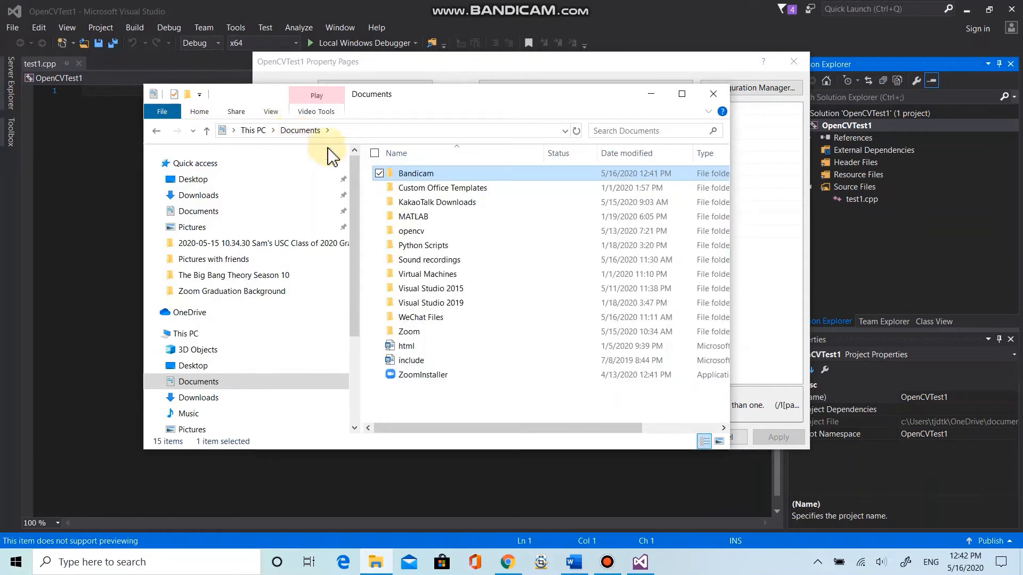
double_click(413, 231)
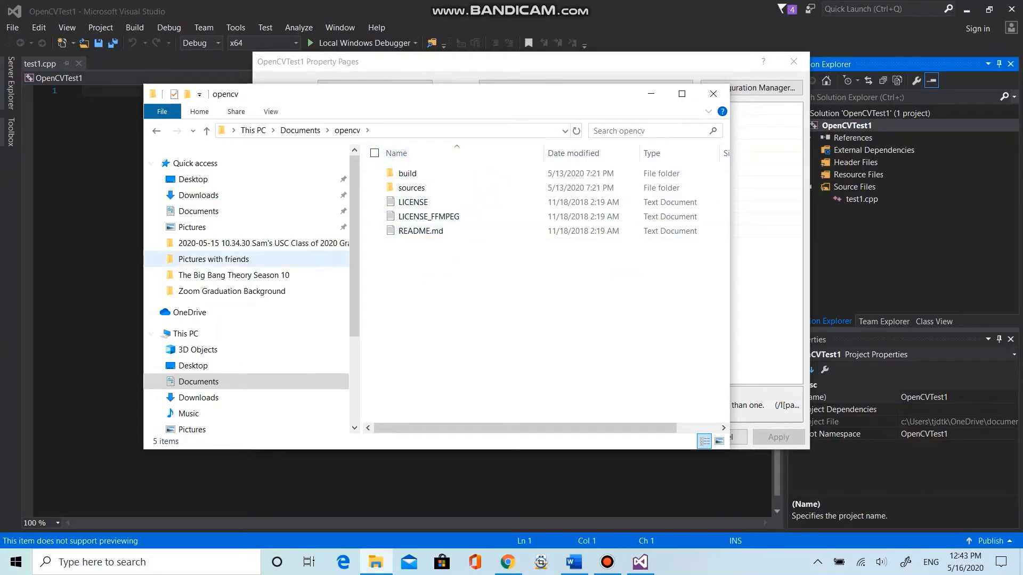
key("alt+Tab")
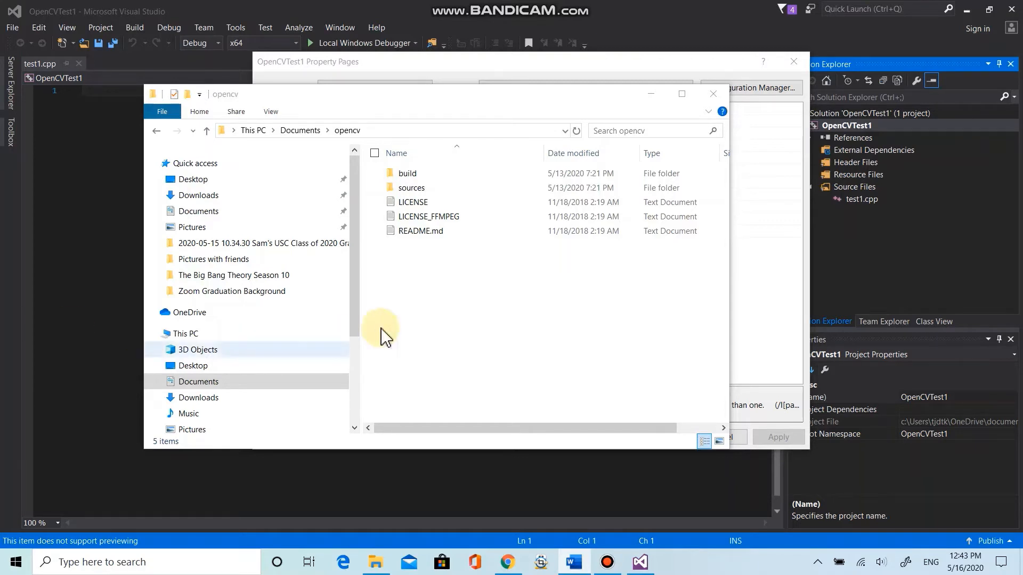
double_click(411, 175)
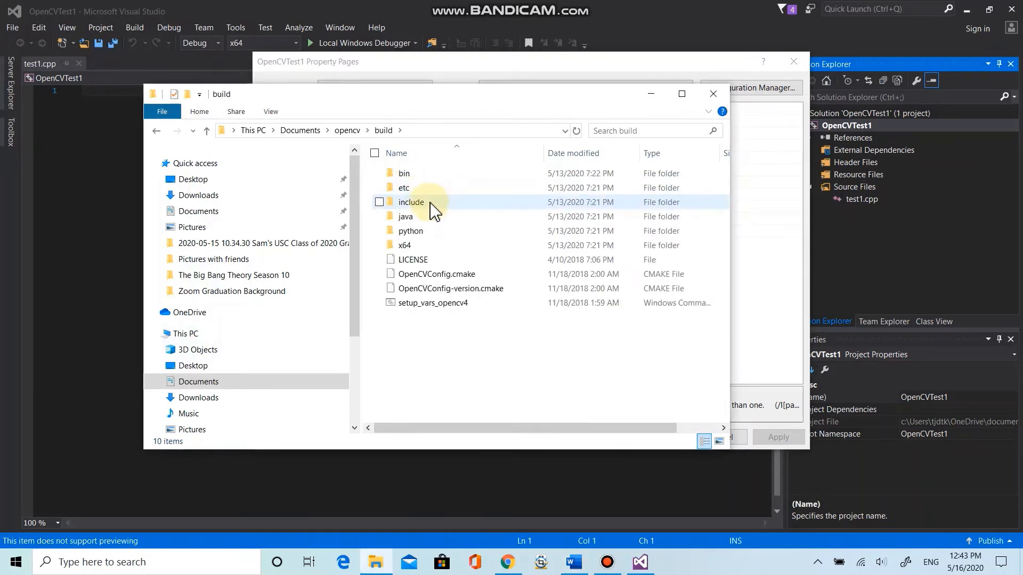
double_click(429, 209)
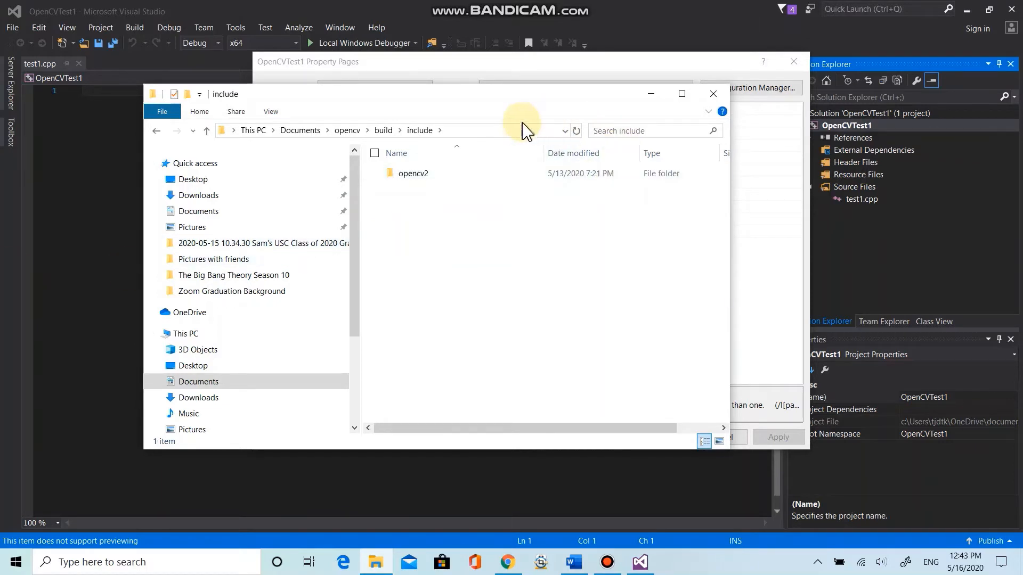
left_click(503, 130)
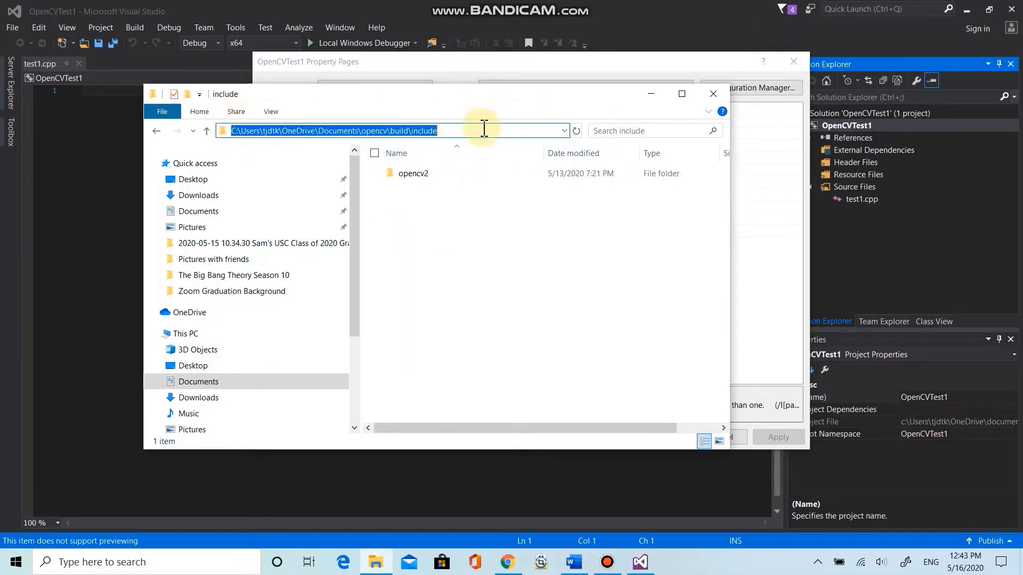
right_click(466, 132)
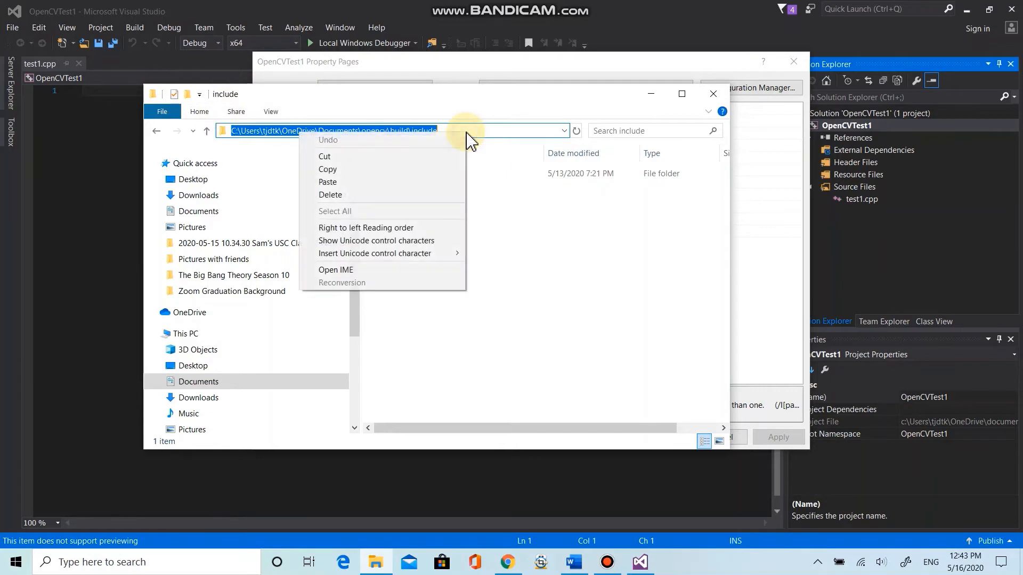
left_click(395, 170)
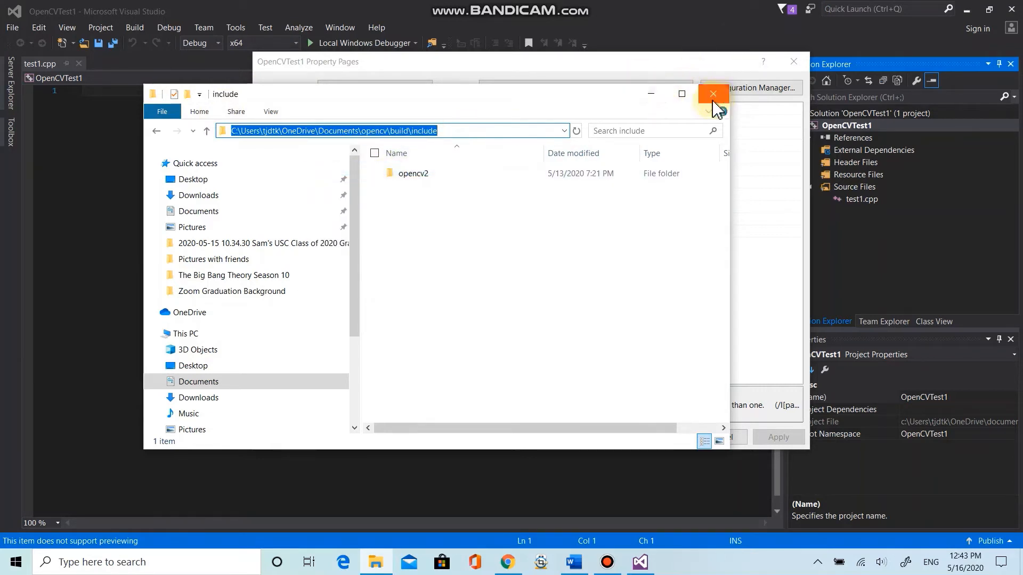
- Return to Visual Studio and add the copied opencv\build\include path to the Additional Include Directories
left_click(651, 94)
left_click(516, 197)
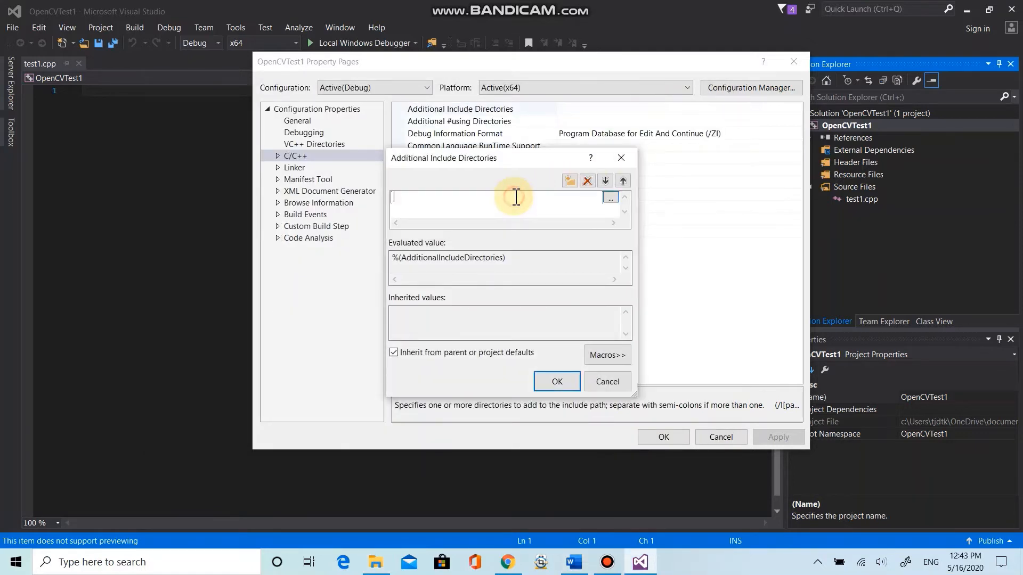
key("ctrl+v")
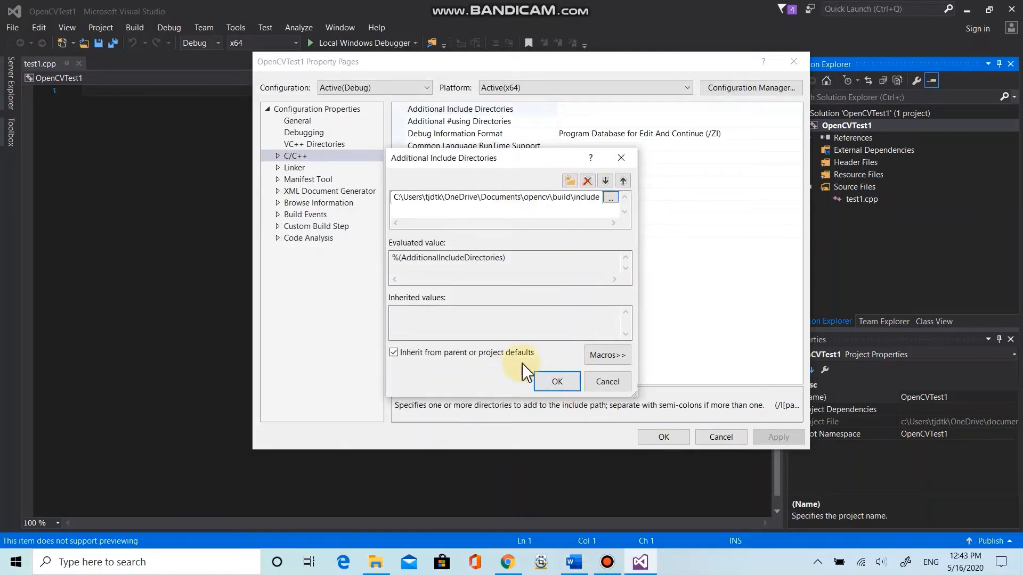
left_click(557, 381)
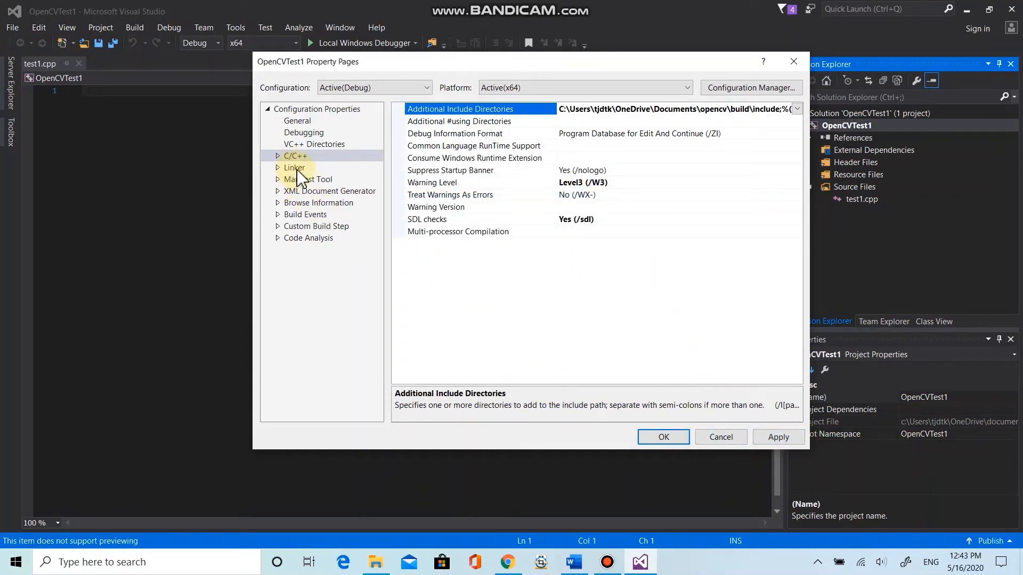
left_click(279, 156)
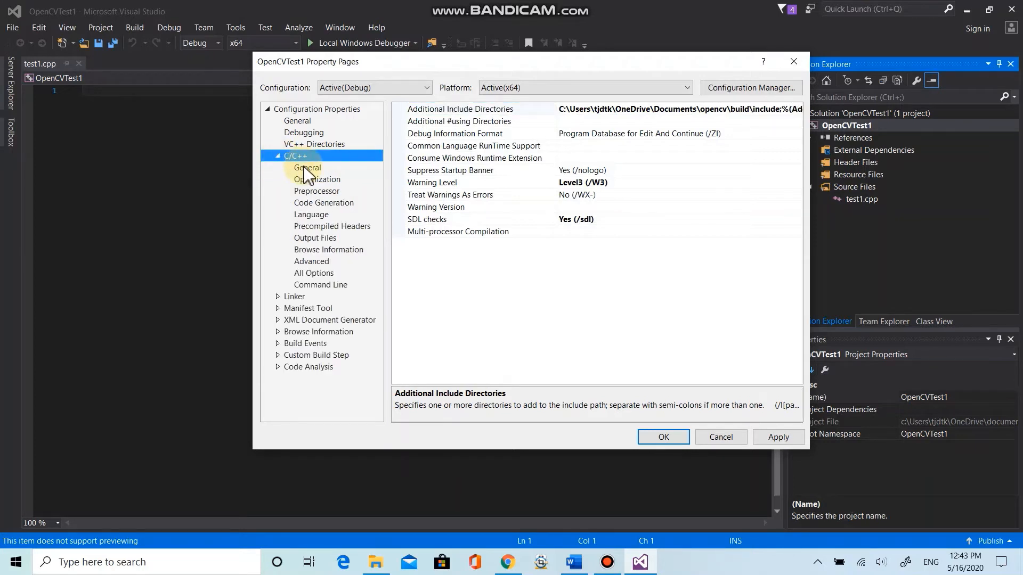
left_click(278, 156)
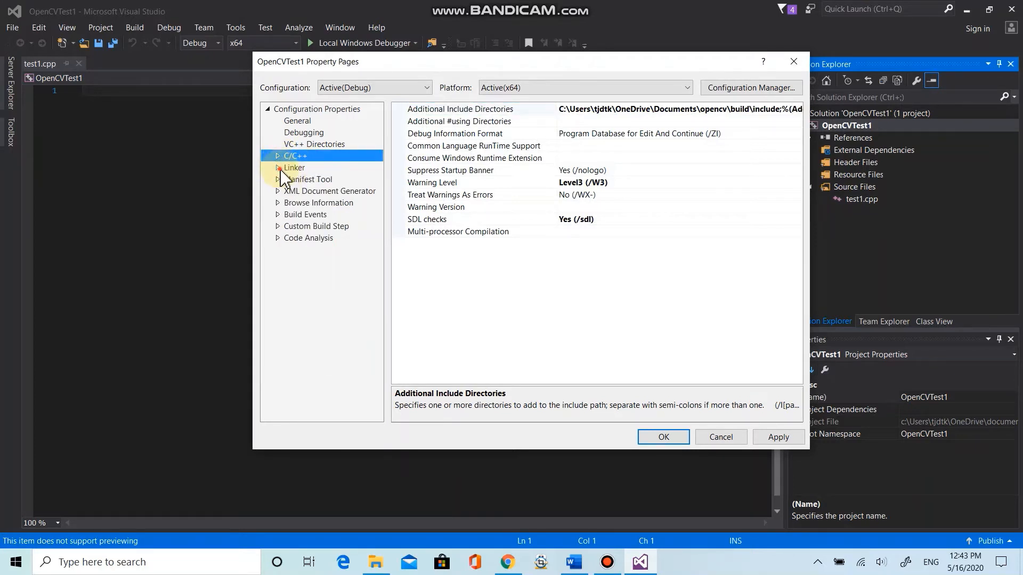
- Open the Additional Library Directories editor in the project's general Linker settings
left_click(278, 169)
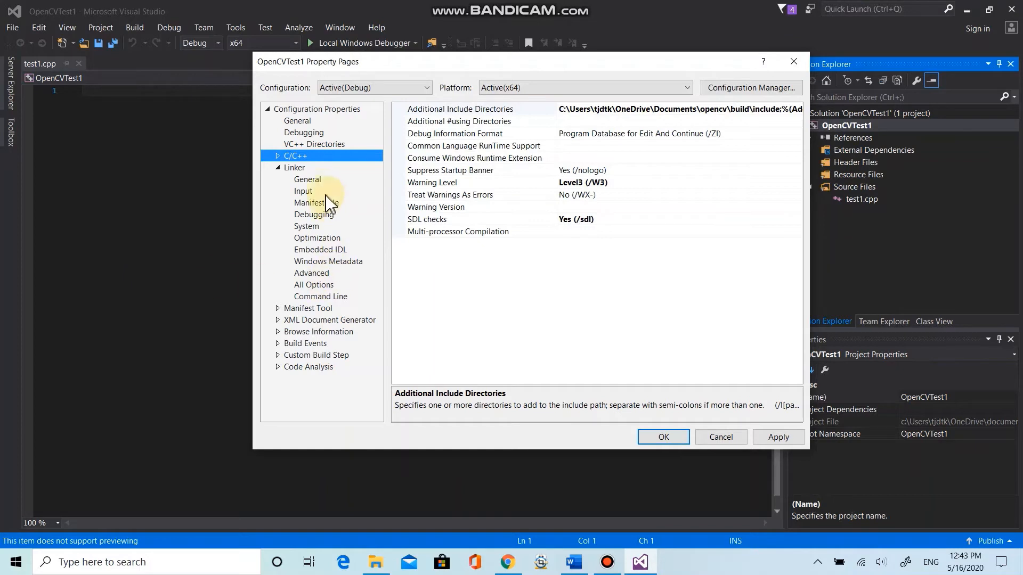
left_click(312, 180)
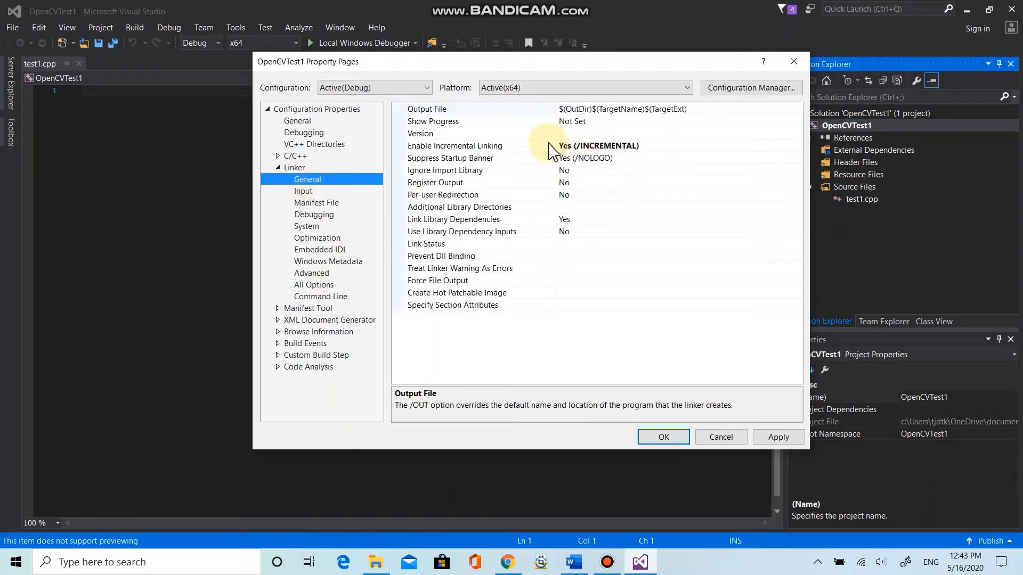
left_click(520, 209)
left_click(797, 207)
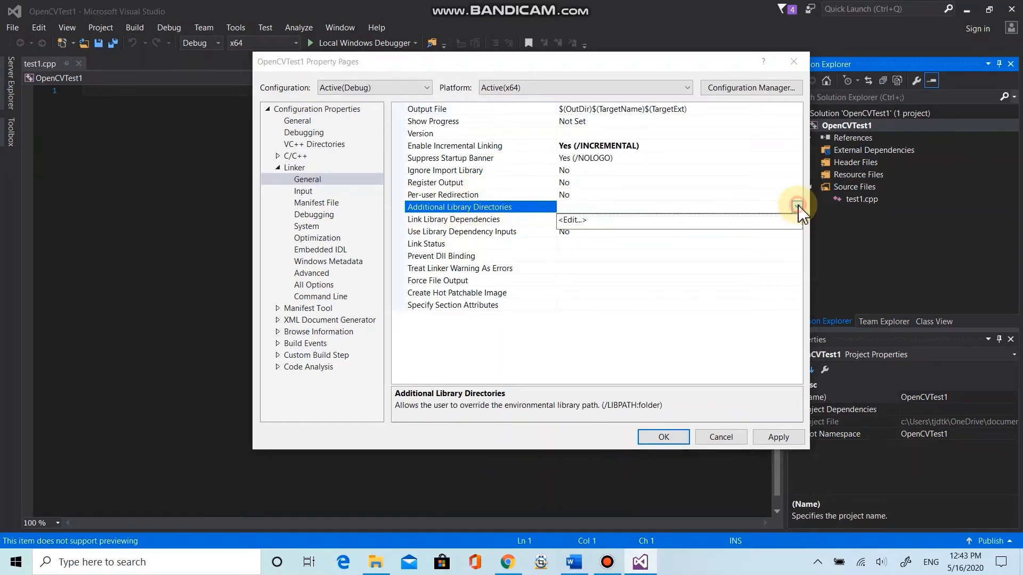
left_click(567, 221)
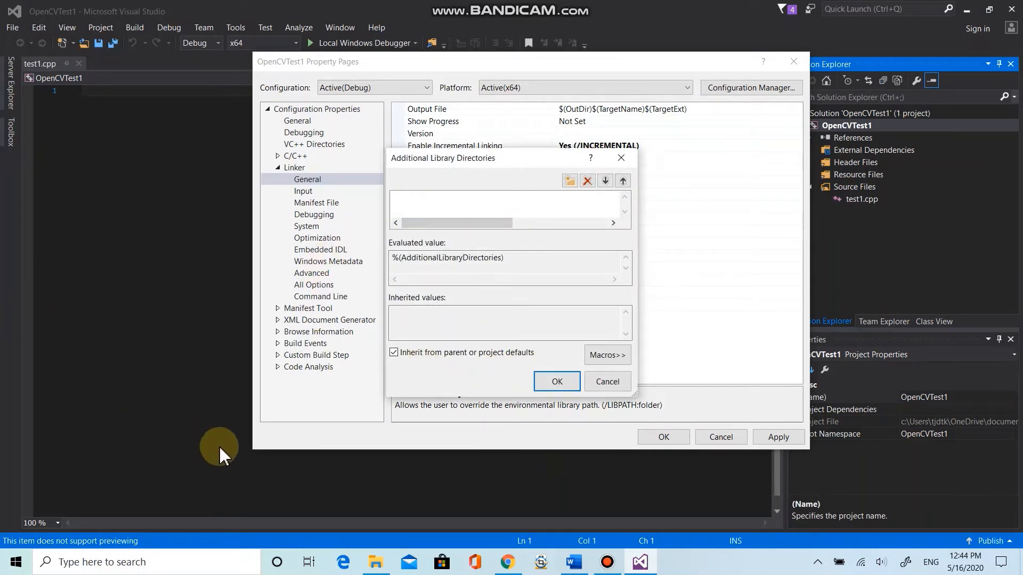
- Switch to File Explorer and copy the full path of the Documents\opencv\build\x64\vc15\lib folder
left_click(375, 562)
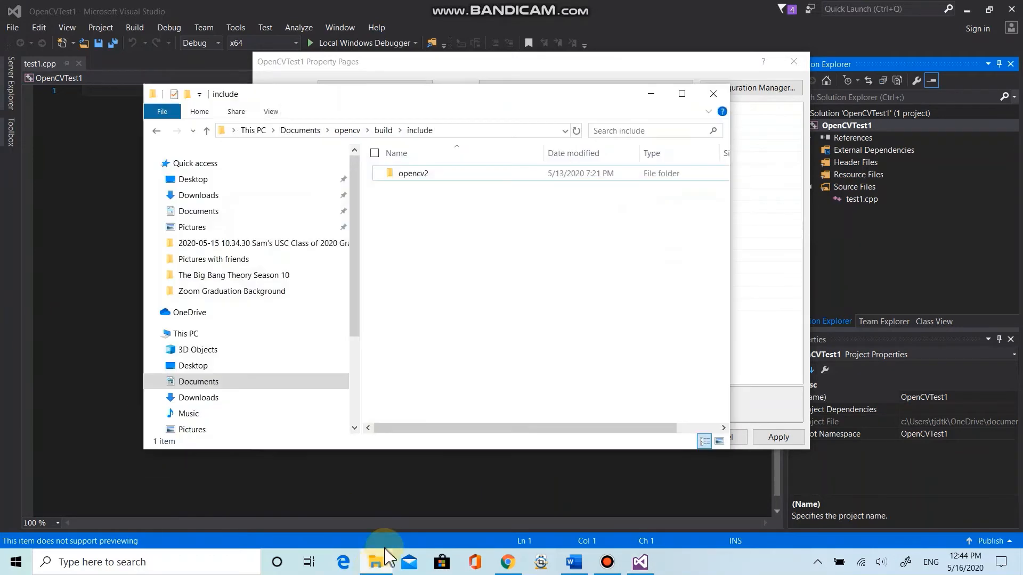
left_click(207, 383)
double_click(421, 232)
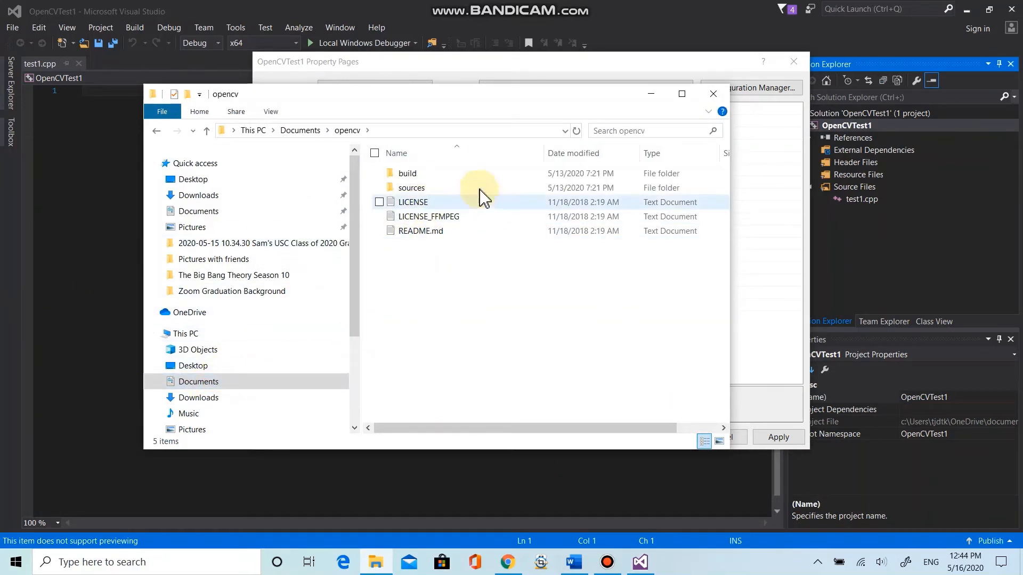
left_click(460, 172)
double_click(461, 173)
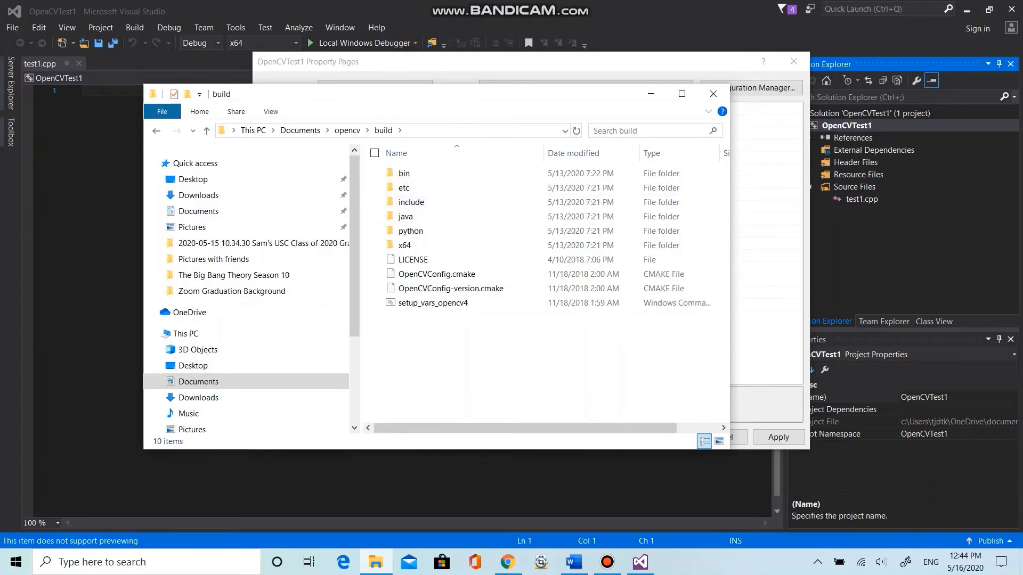
left_click(413, 247)
double_click(412, 247)
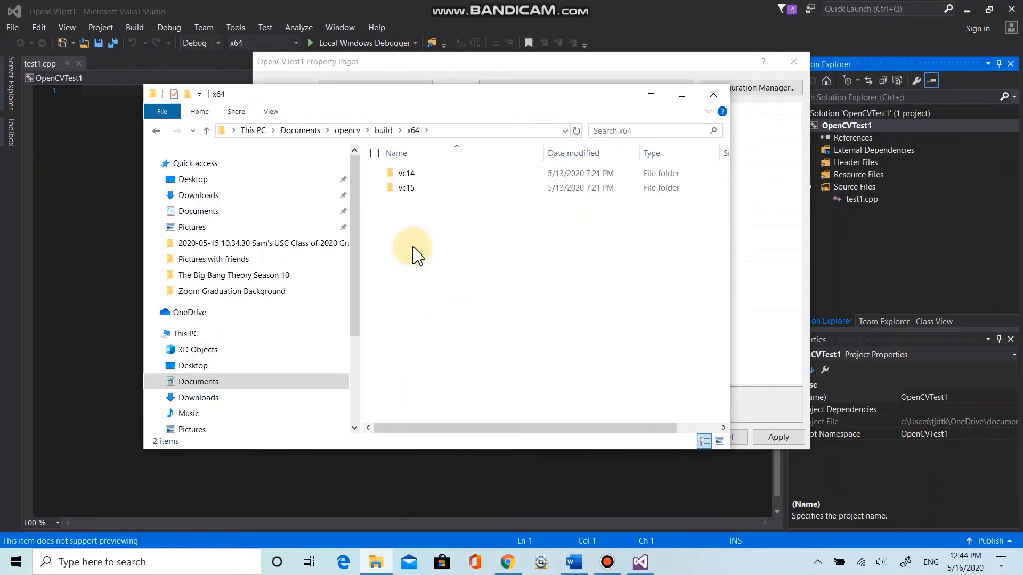
double_click(408, 189)
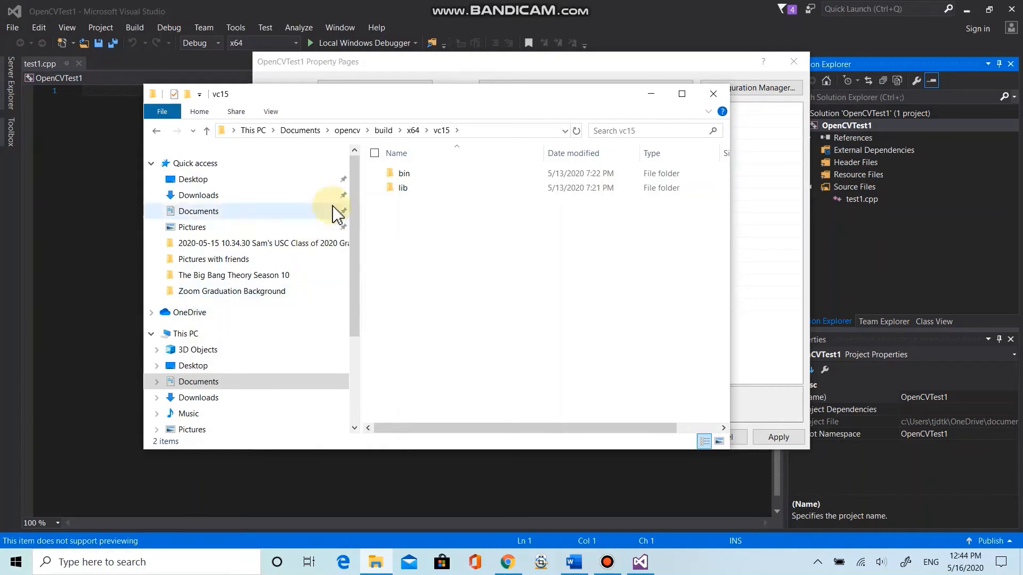
double_click(404, 189)
left_click(484, 128)
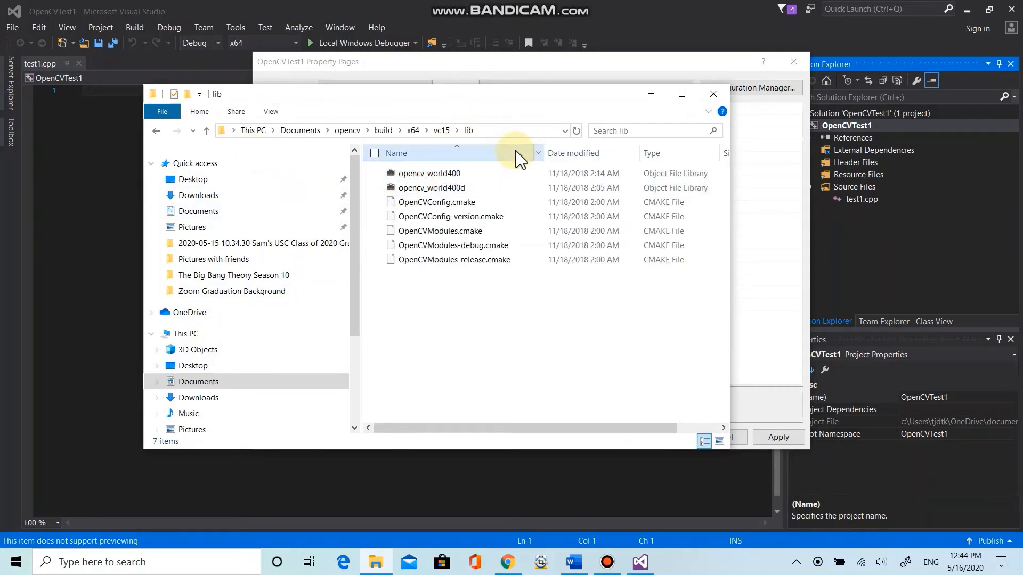
left_click(511, 130)
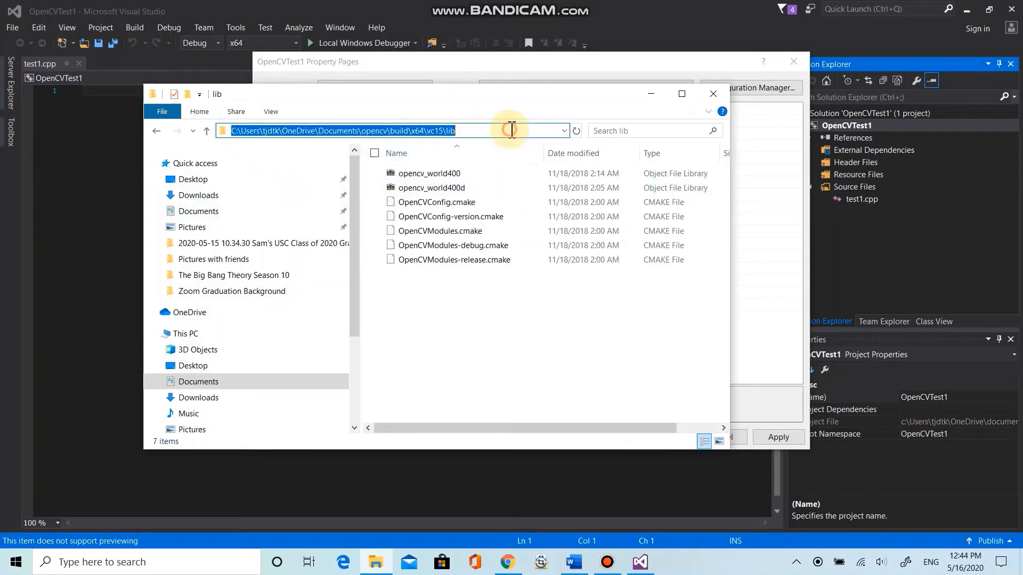
right_click(481, 134)
left_click(403, 169)
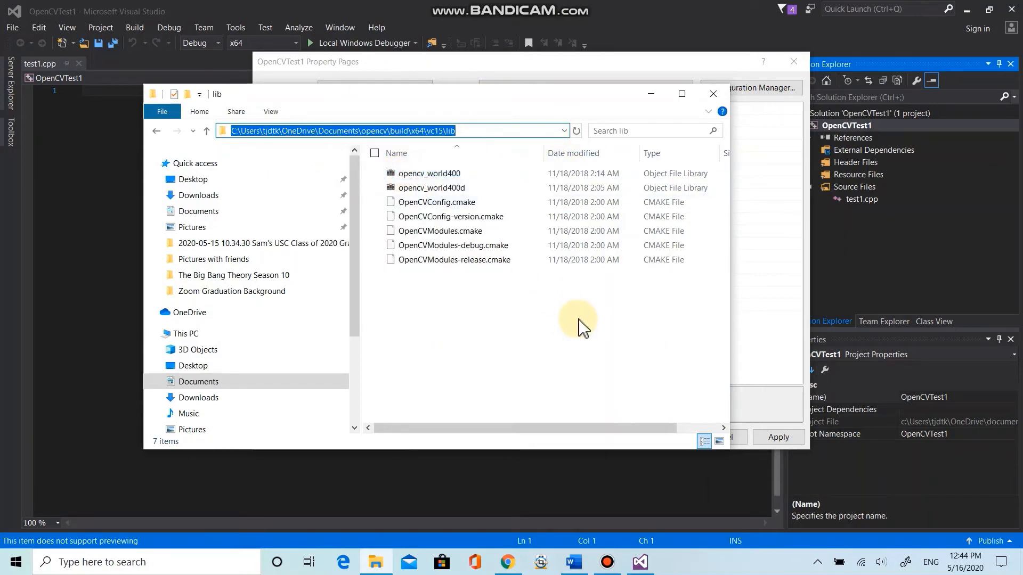
- Return to Visual Studio and add the copied opencv\build\x64\vc15\lib path to the Additional Library Directories
left_click(648, 95)
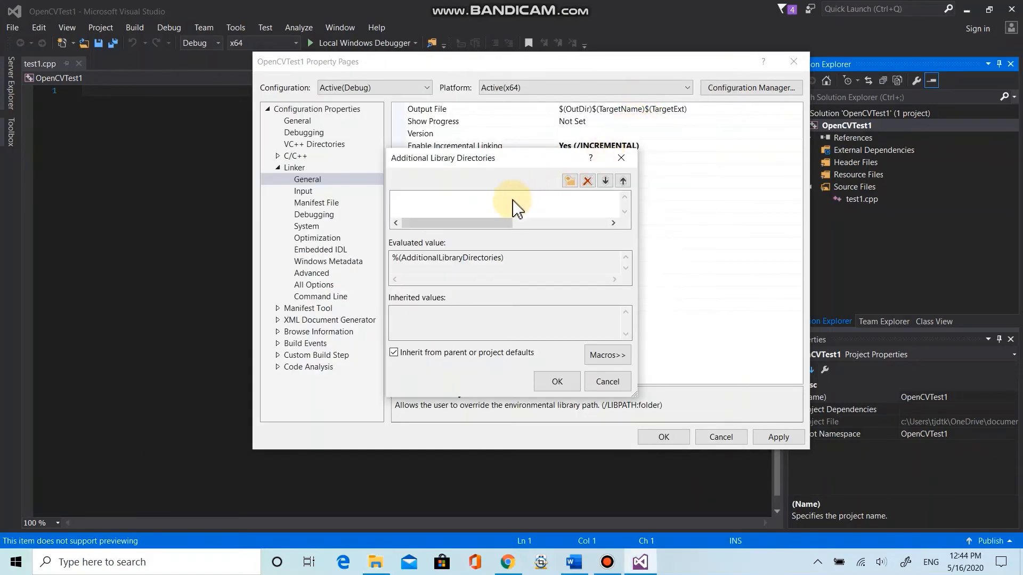
right_click(491, 199)
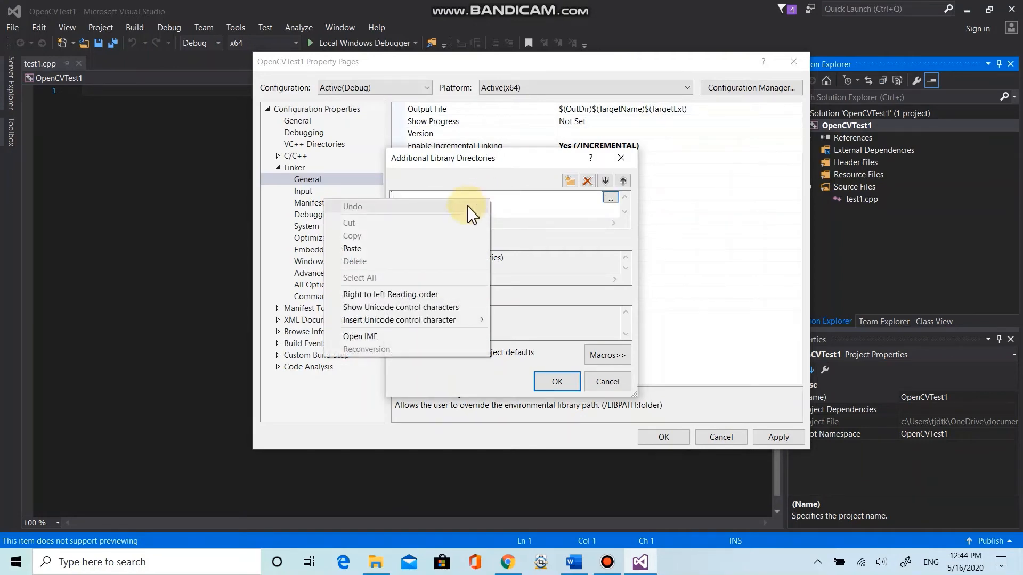
left_click(427, 251)
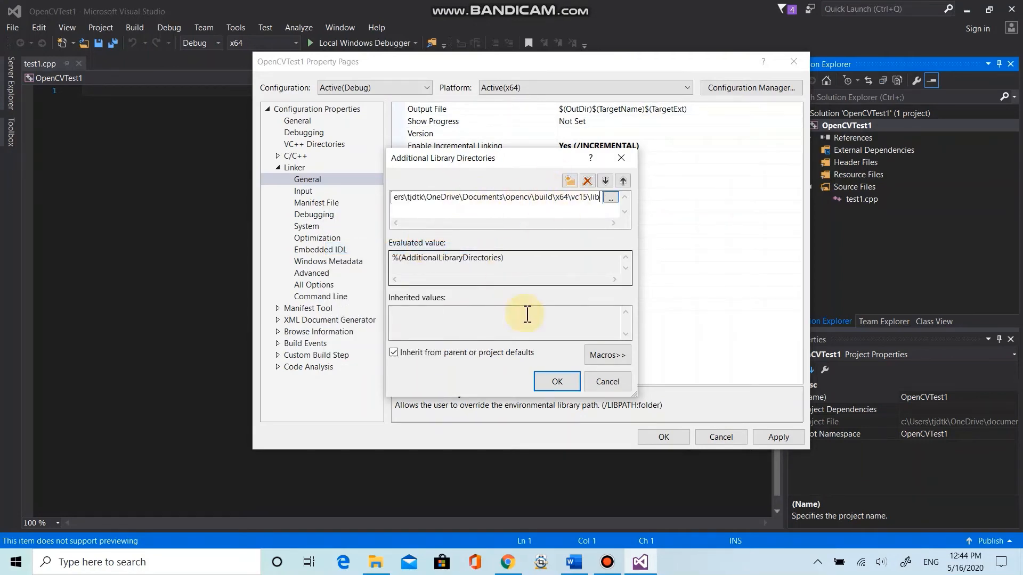
left_click(557, 382)
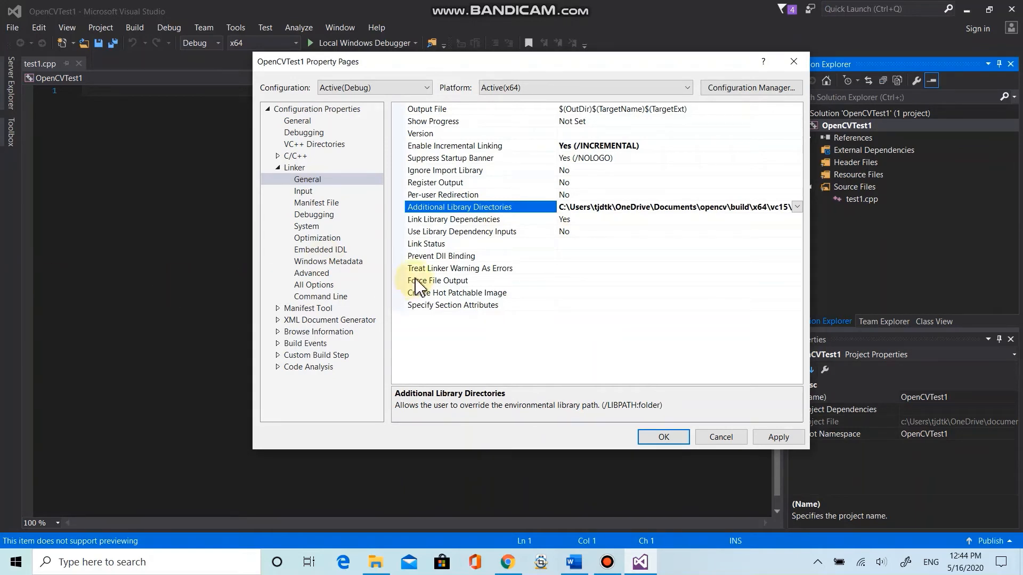
- Open the Additional Dependencies editor in the project's Linker Input settings
left_click(303, 192)
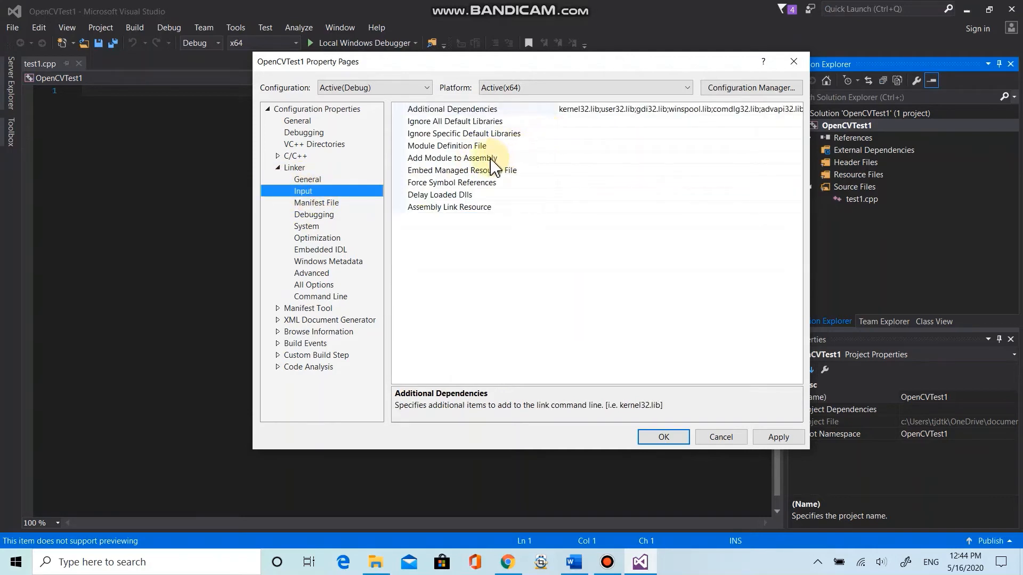
left_click(484, 109)
left_click(797, 110)
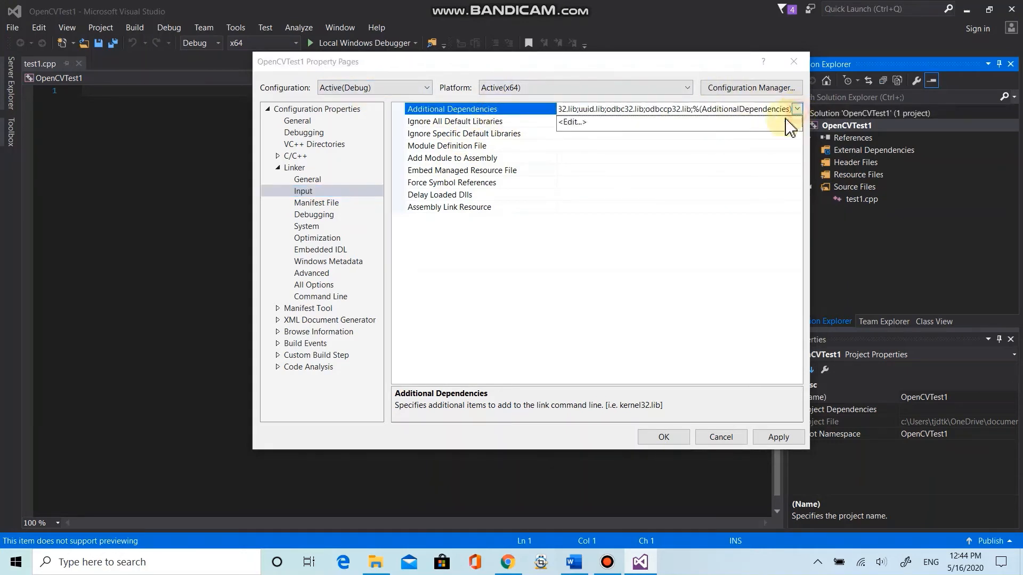
left_click(581, 123)
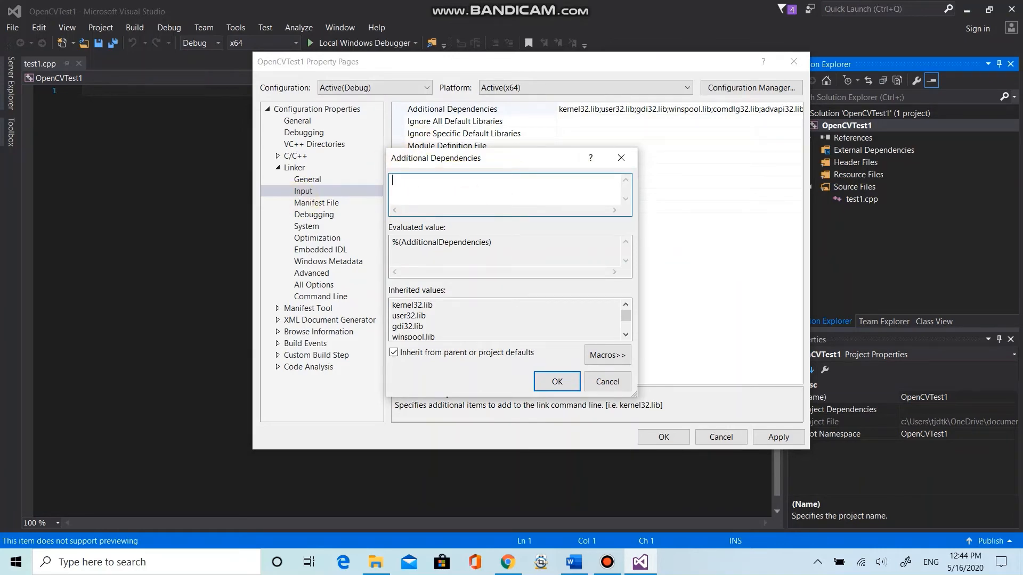
- Switch to File Explorer, copy the file name opencv_world400d from the vc15\lib folder without renaming it, and minimize the window
left_click(378, 559)
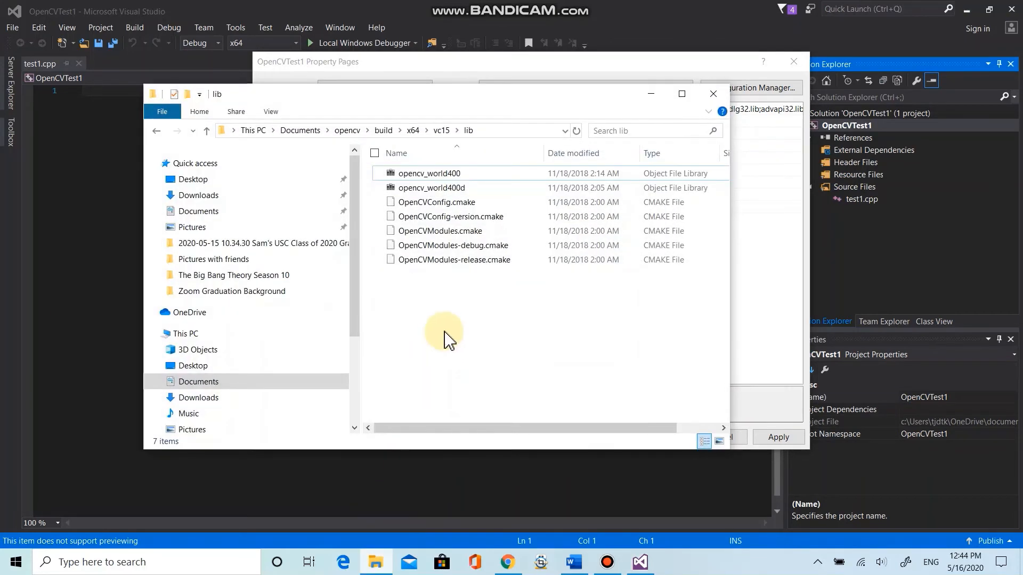
left_click(473, 188)
key("F2")
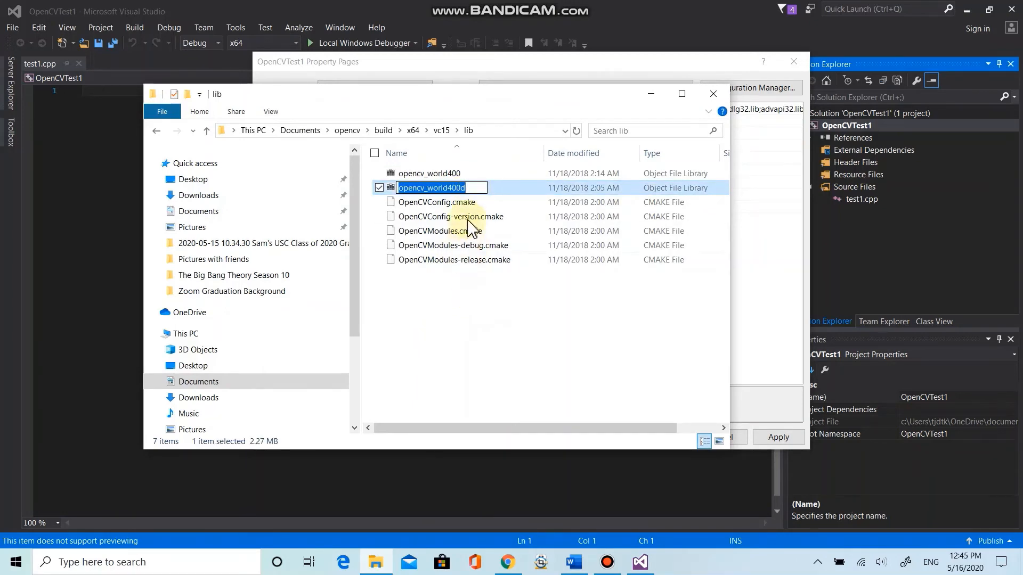
right_click(474, 187)
left_click(401, 225)
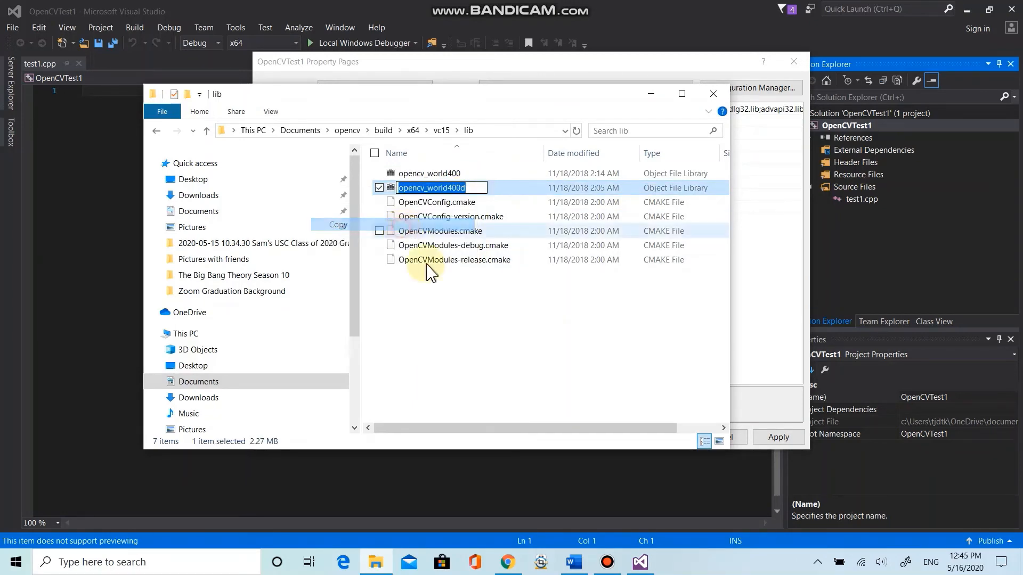
left_click(492, 357)
left_click(645, 95)
- Add the copied name opencv_world400d to the Additional Dependencies and apply the project property changes
left_click(482, 181)
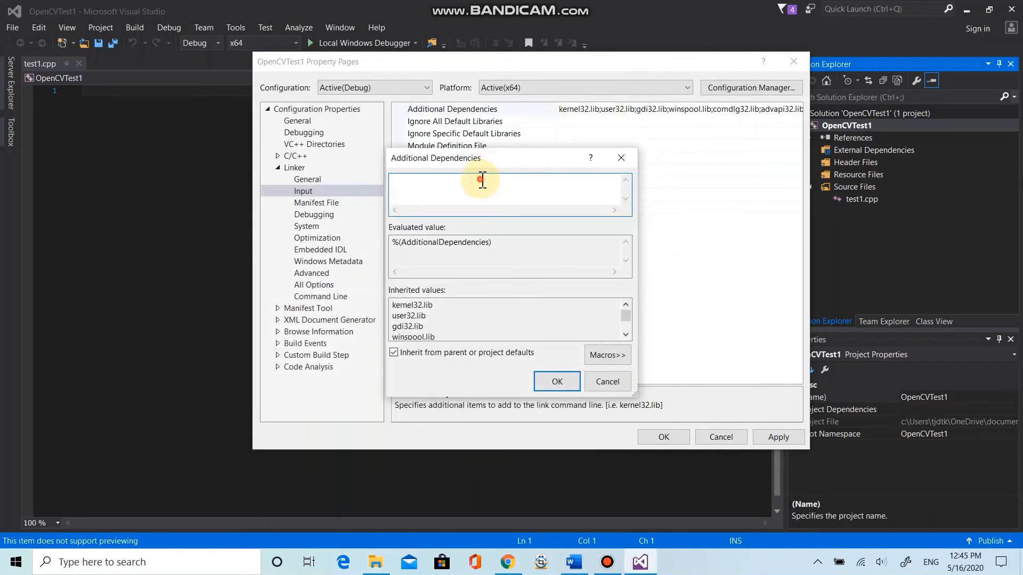
right_click(481, 181)
left_click(416, 229)
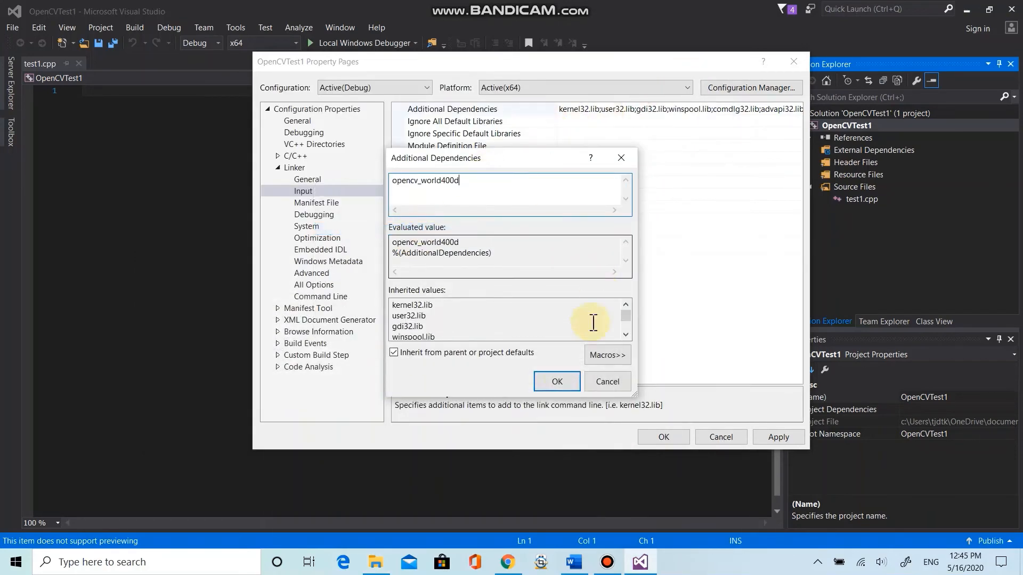
left_click(558, 382)
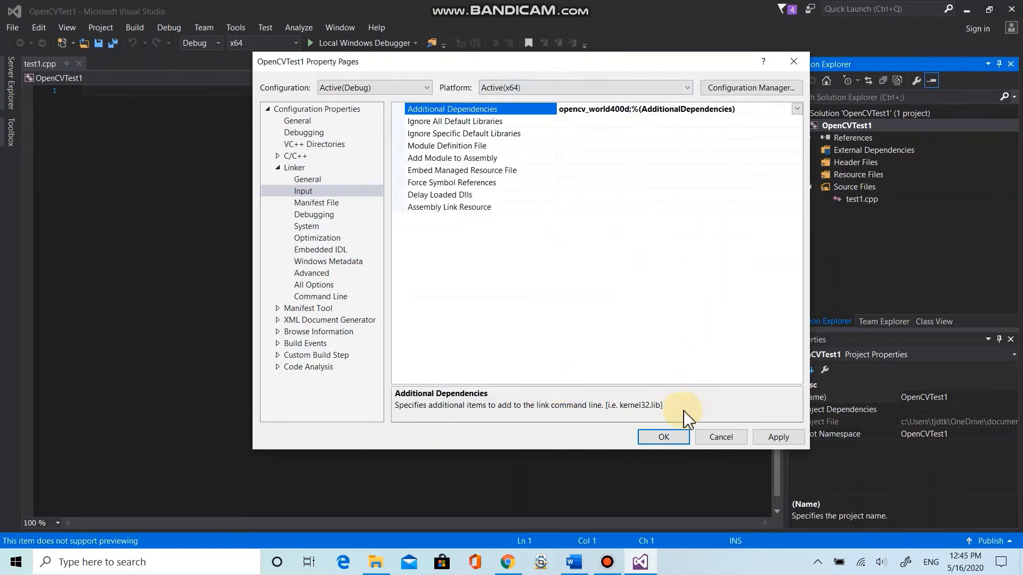
left_click(777, 443)
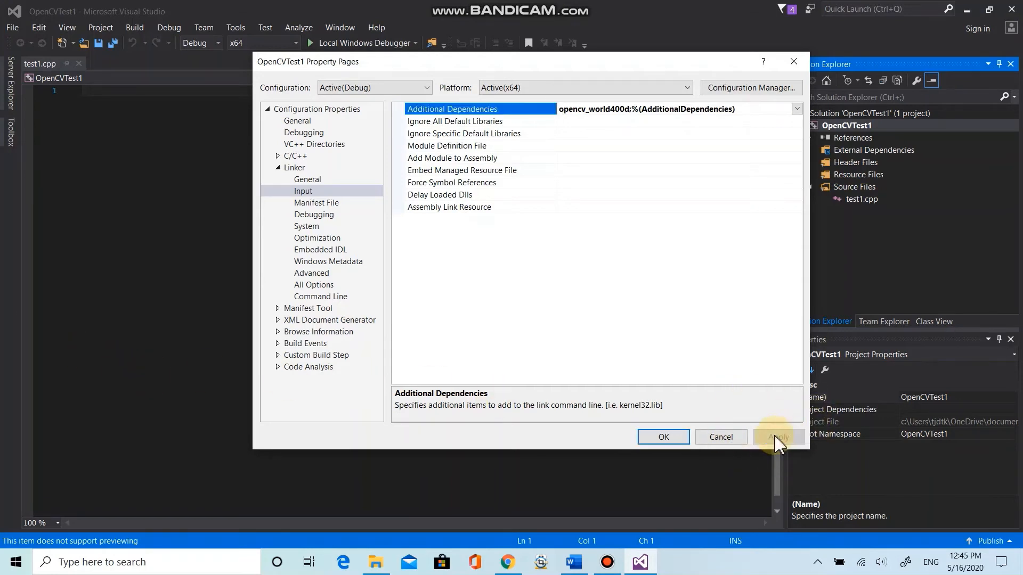
left_click(664, 437)
- Append the .lib extension so the additional dependency reads opencv_world400d.lib, and accept the project properties
left_click(401, 170)
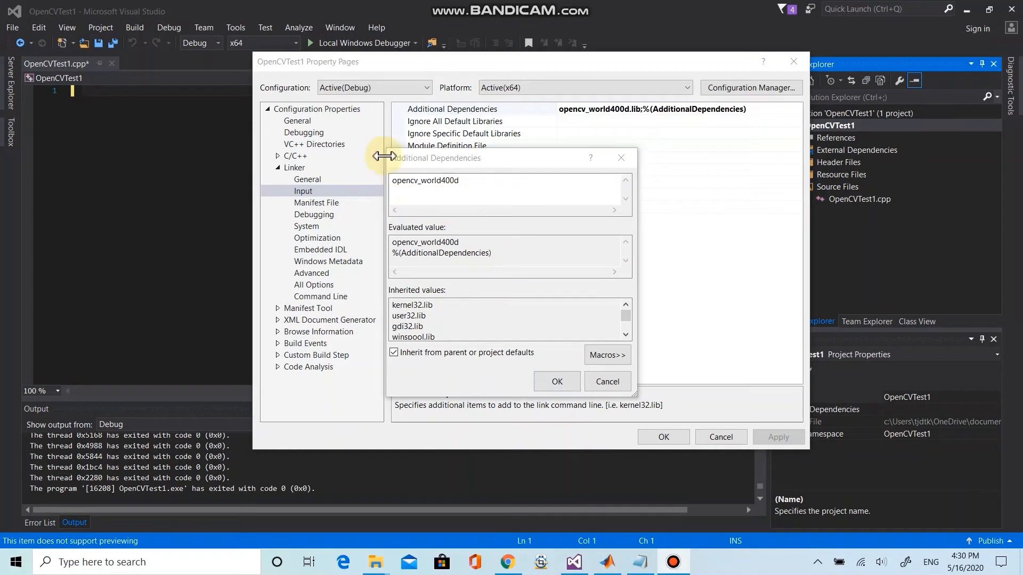
left_click(467, 179)
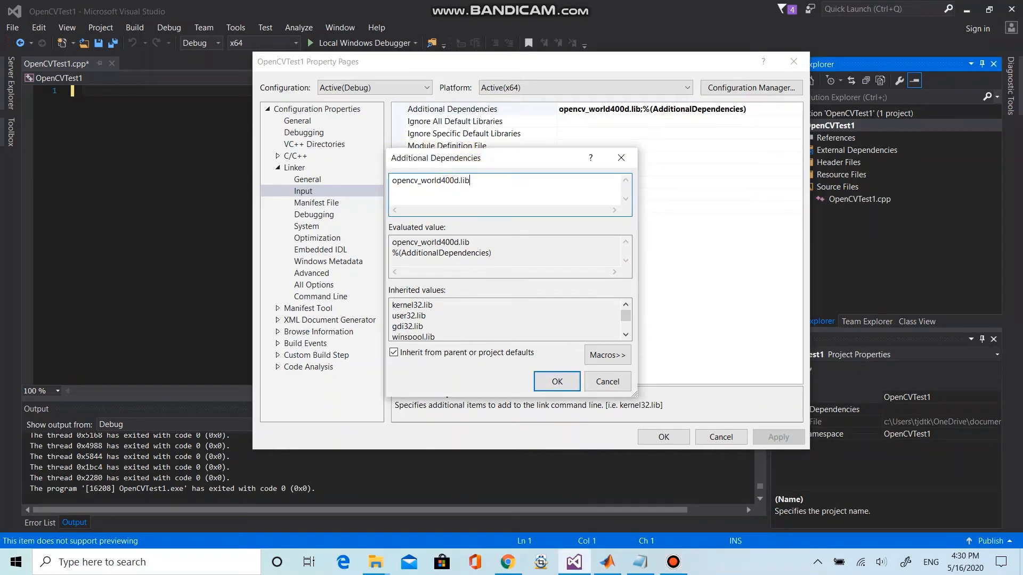
left_click(557, 382)
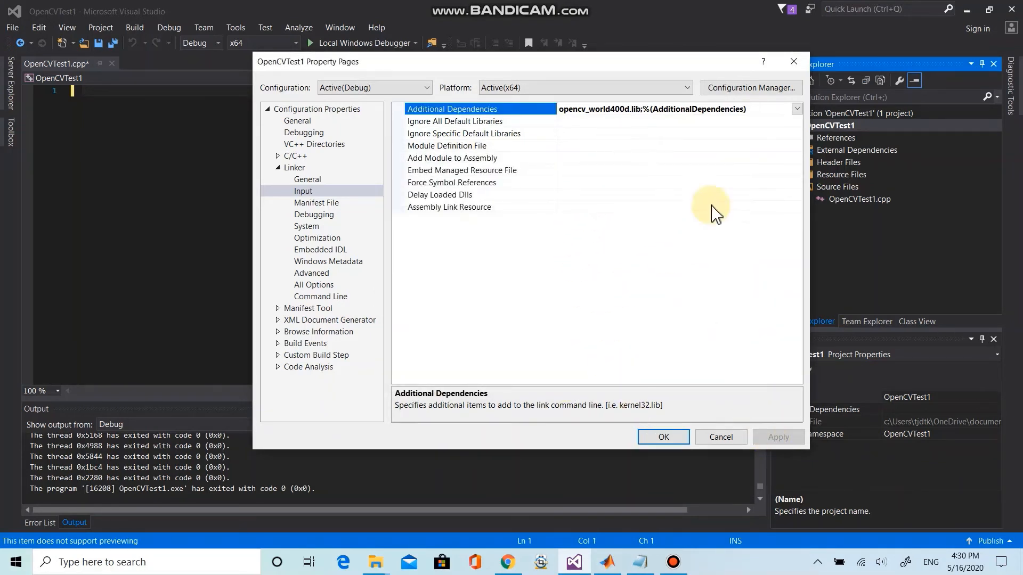
left_click(670, 444)
- Paste the prepared OpenCV sample code that reads and shows a color image into the empty OpenCVTest1.cpp
left_click(184, 94)
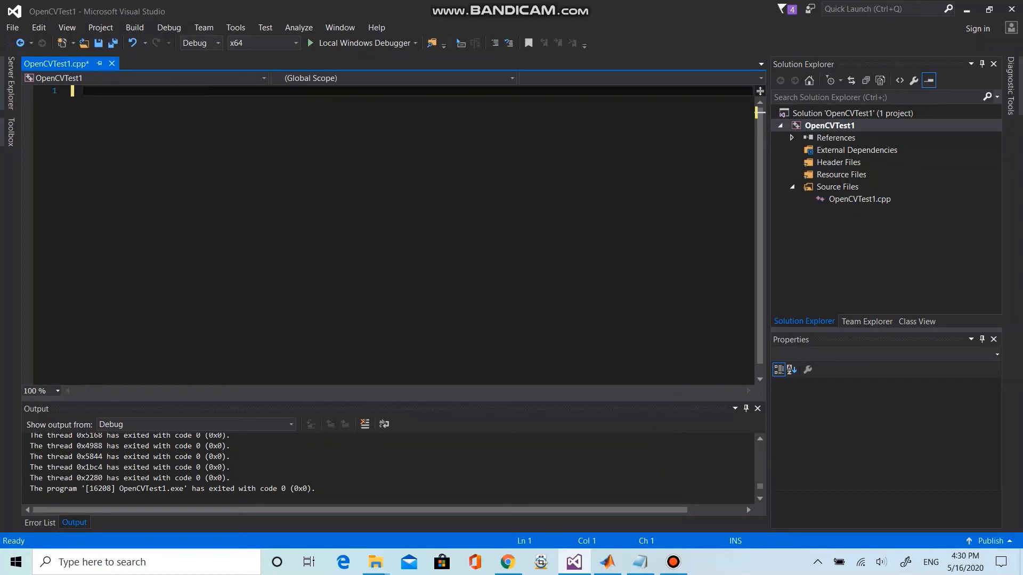
key("alt+Tab")
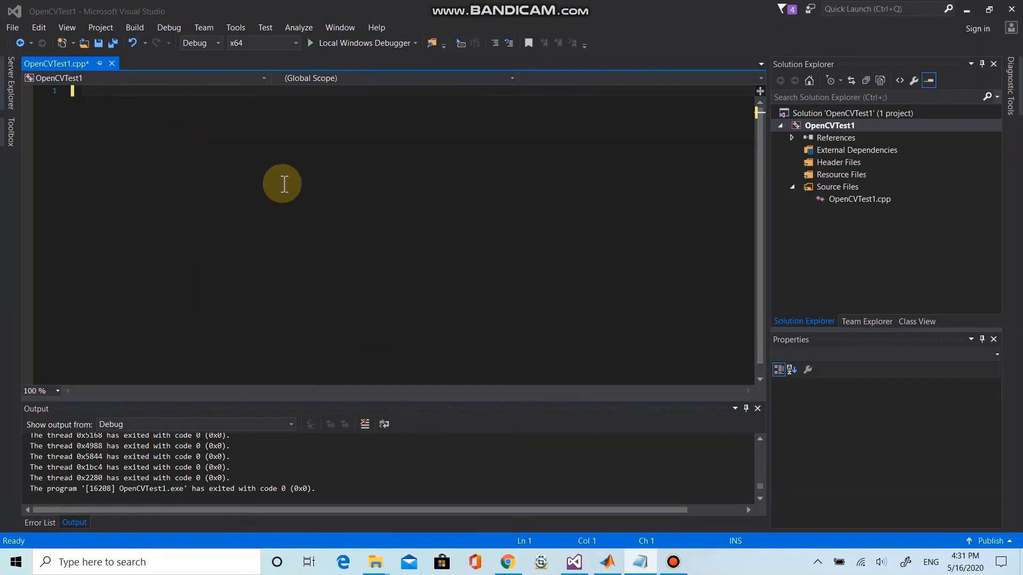
key("ctrl+v")
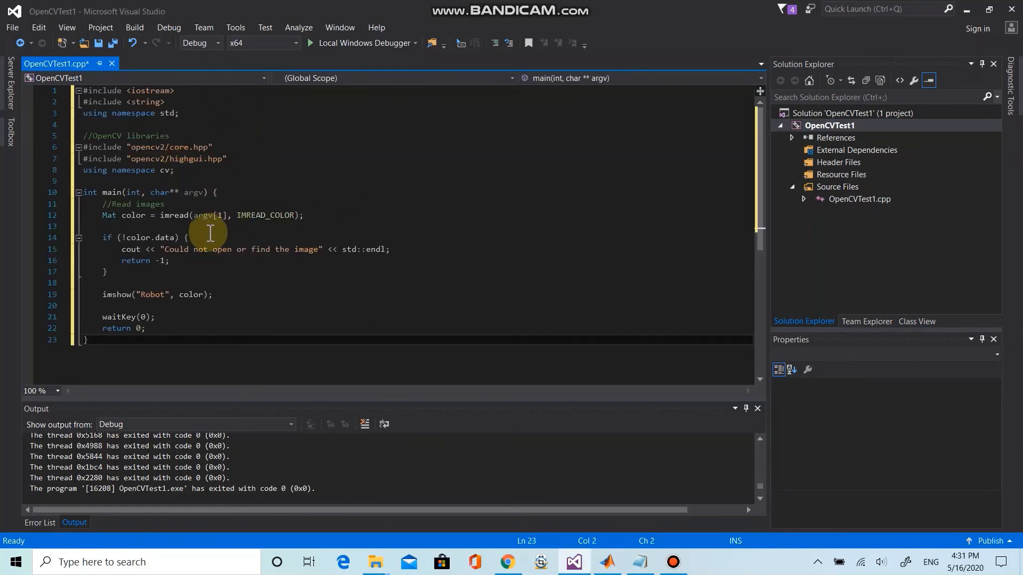
left_click(196, 215)
left_click_drag(195, 215, 227, 214)
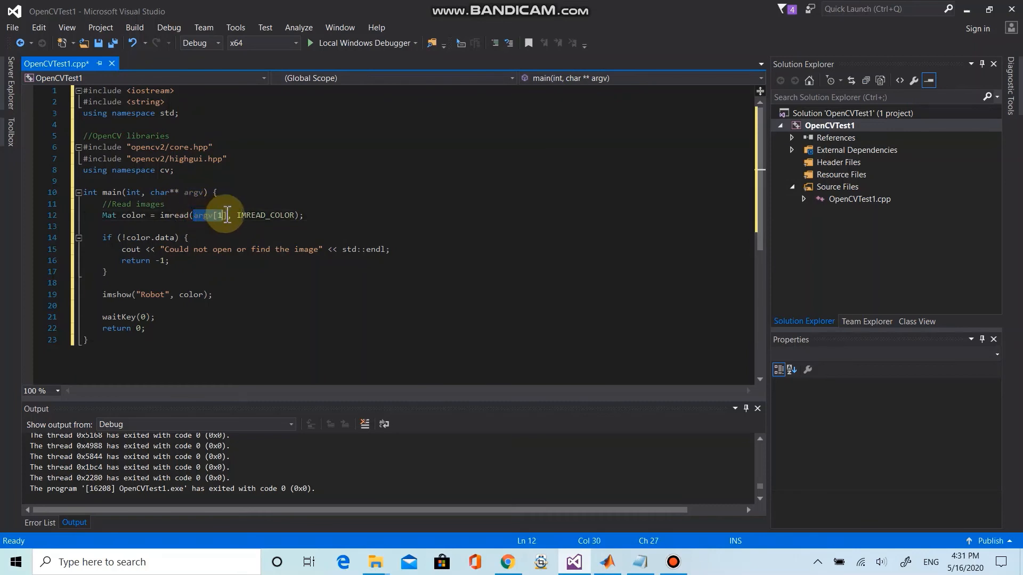
left_click(256, 202)
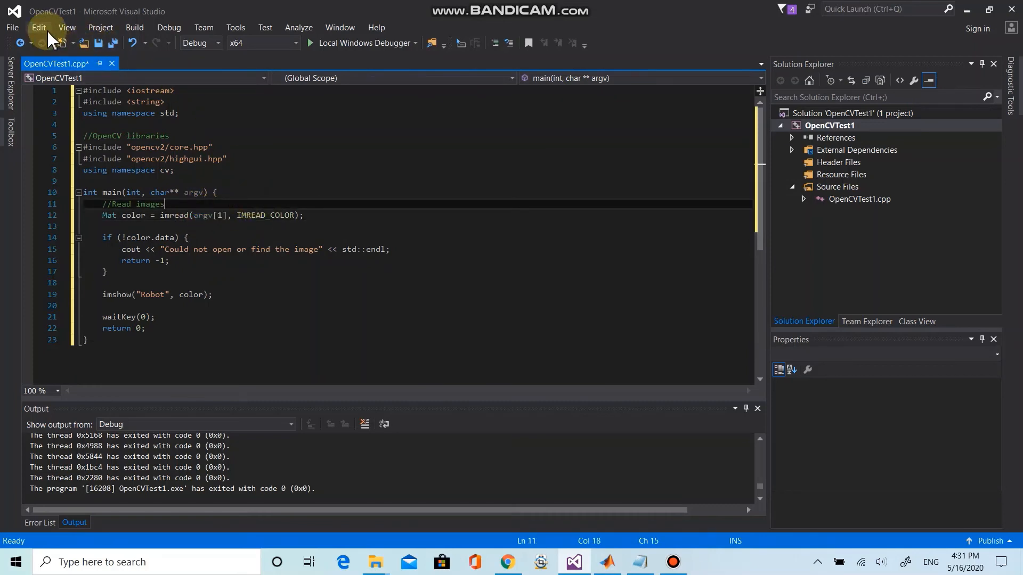
- Open the Command Arguments editor in the project's Debugging properties and clear the path between the quotation marks
left_click(100, 27)
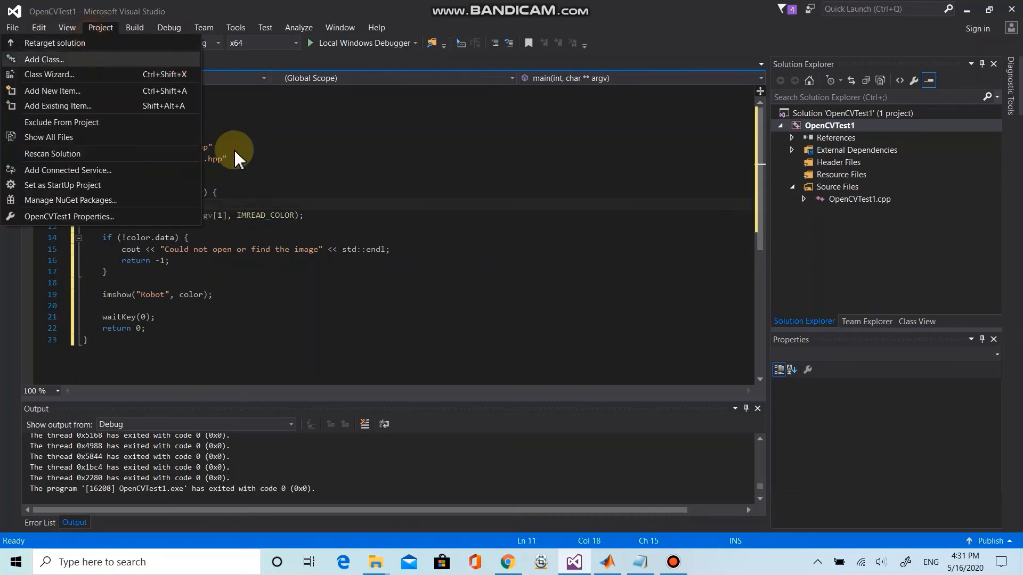
left_click(104, 217)
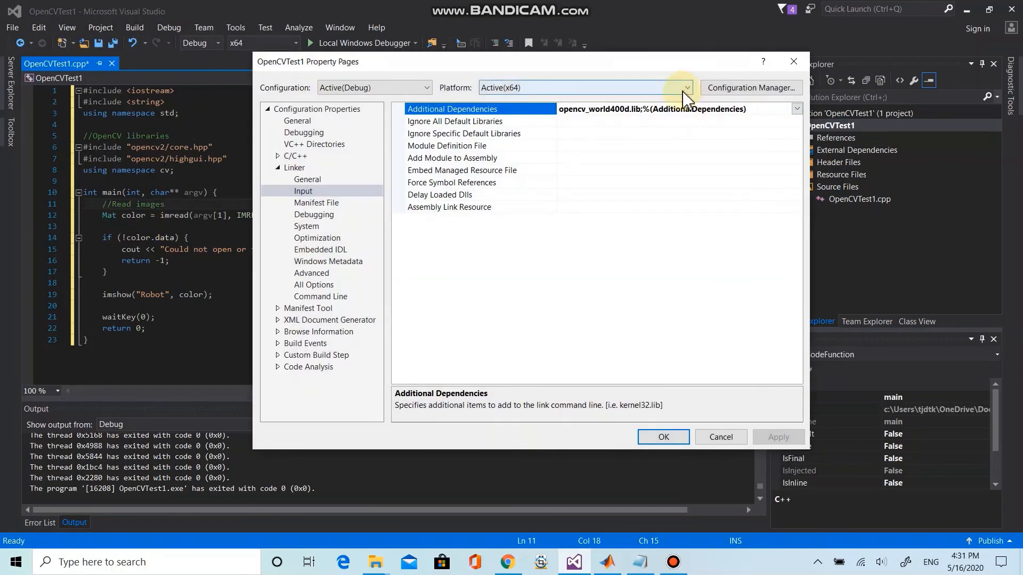
left_click(278, 168)
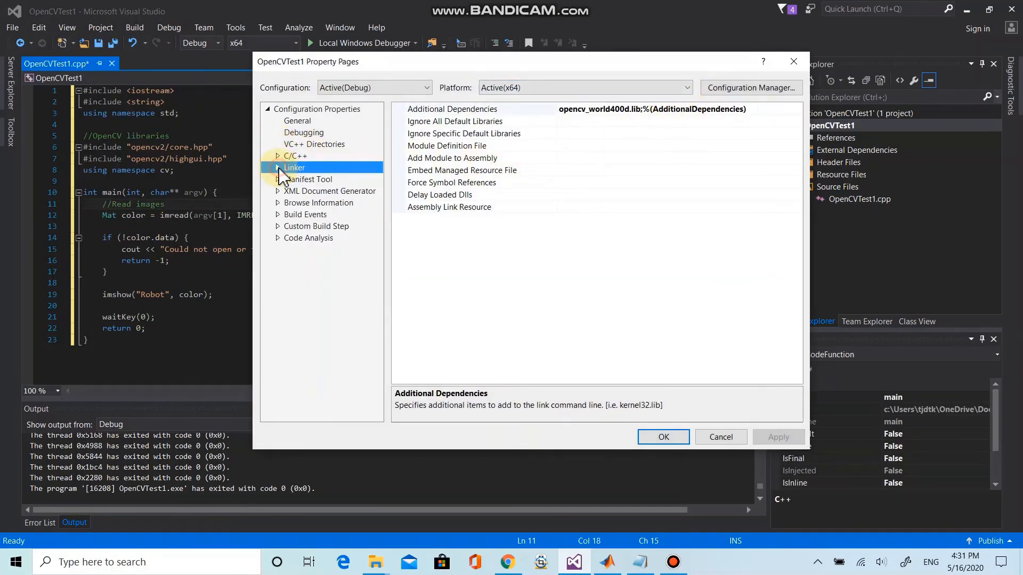
left_click(313, 134)
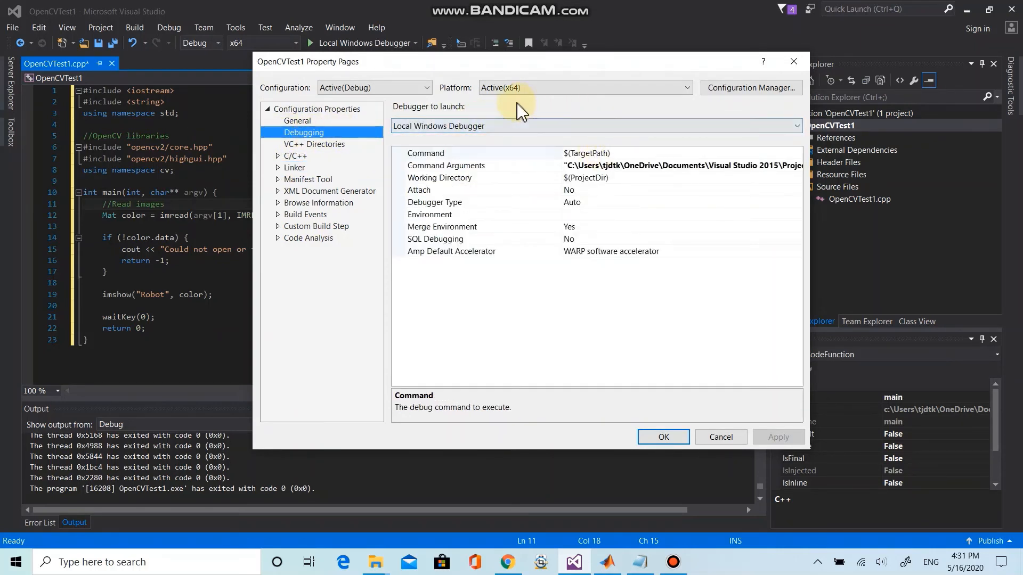
left_click(600, 166)
left_click(797, 166)
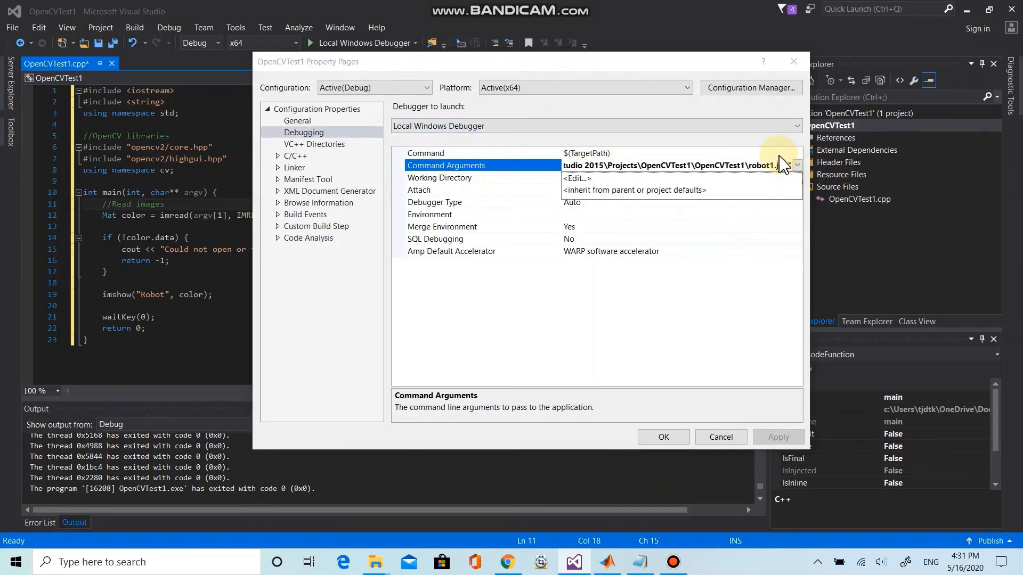
left_click(577, 179)
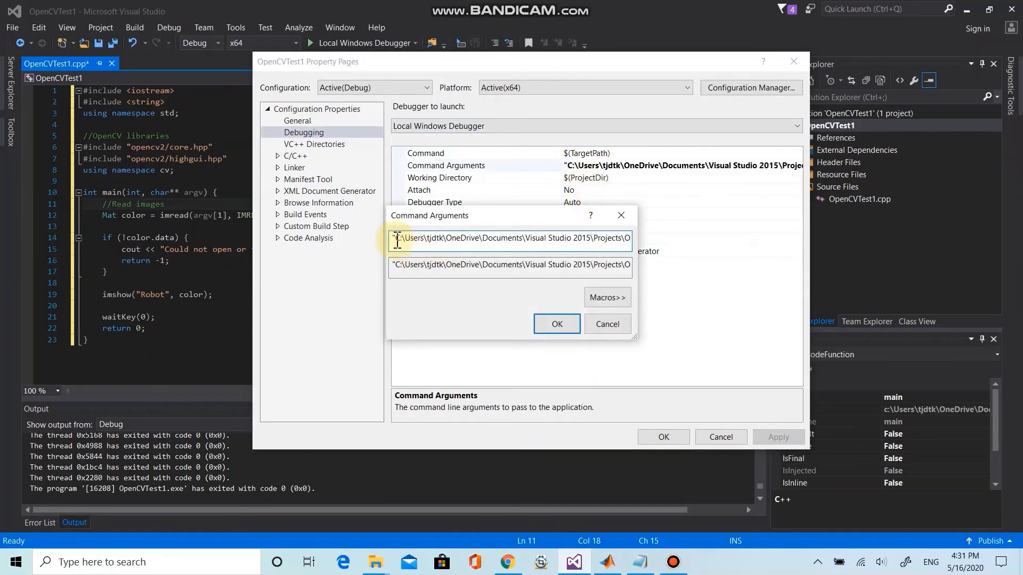
left_click_drag(399, 238, 661, 233)
key("BackSpace")
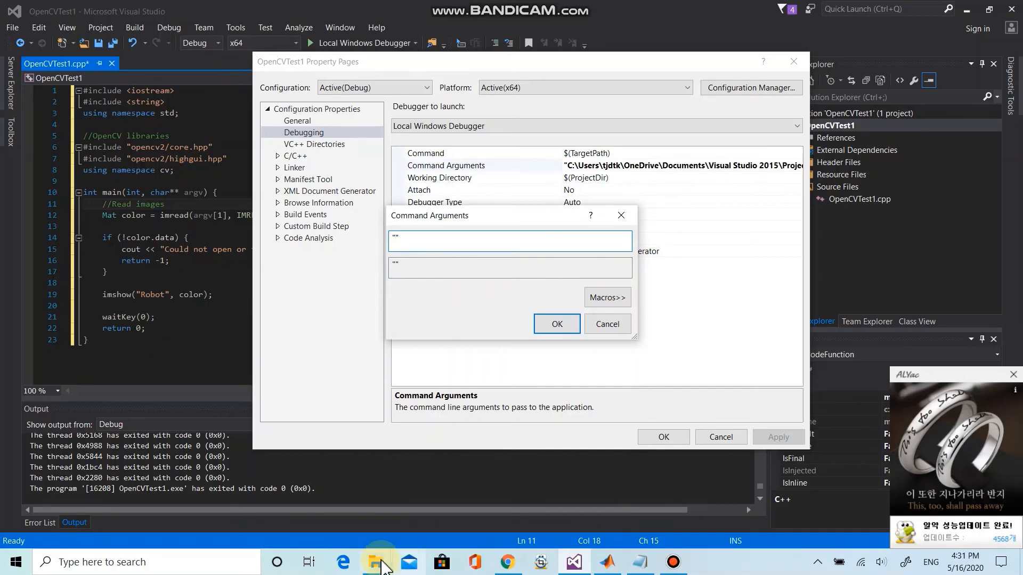
- Switch to File Explorer and open the OneDrive folder Documents\Visual Studio 2015\Projects\OpenCVTest1\OpenCVTest1
left_click(378, 563)
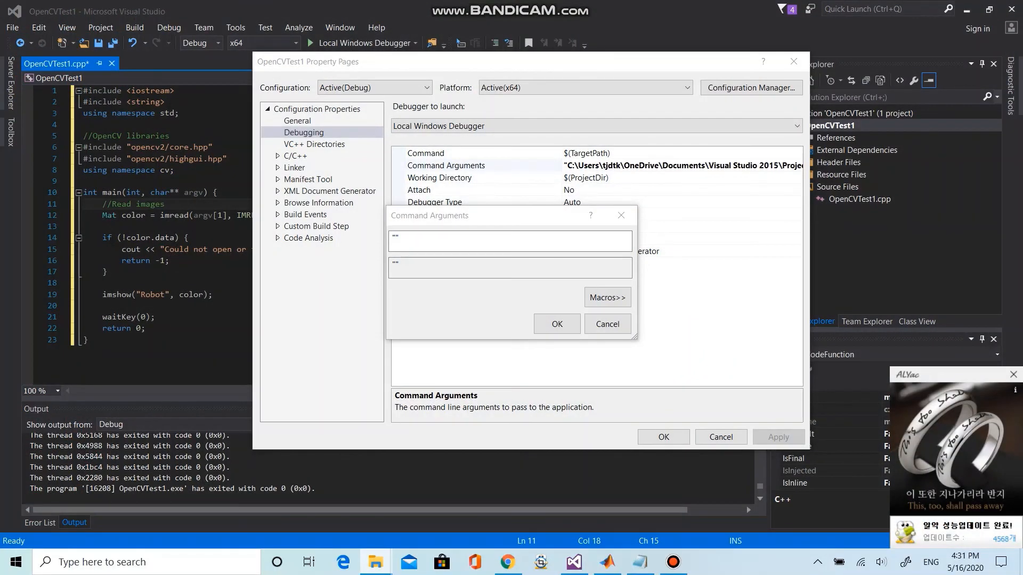
left_click_drag(0, 228, 516, 113)
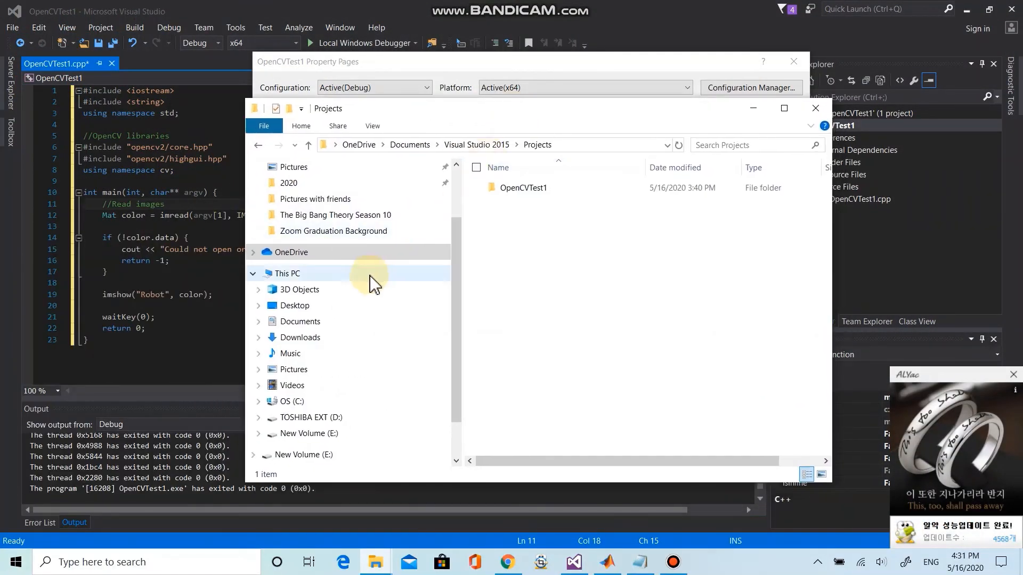
left_click(303, 256)
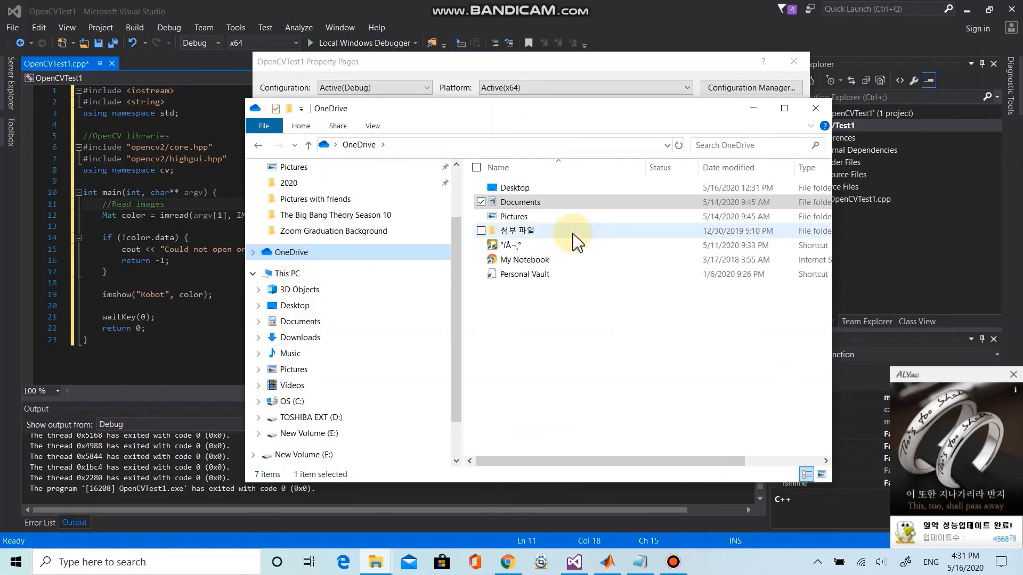
left_click(538, 206)
double_click(536, 206)
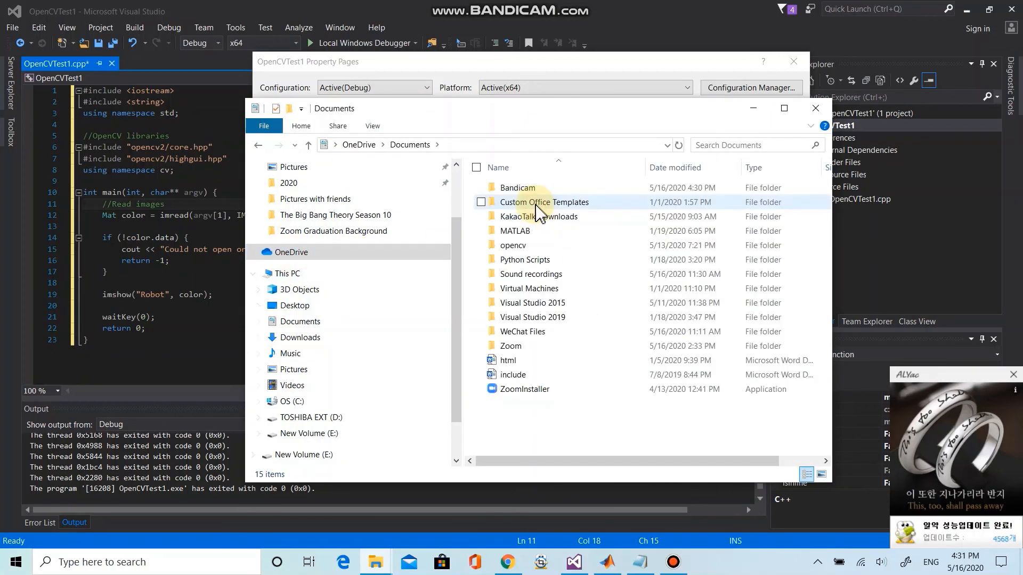
double_click(543, 303)
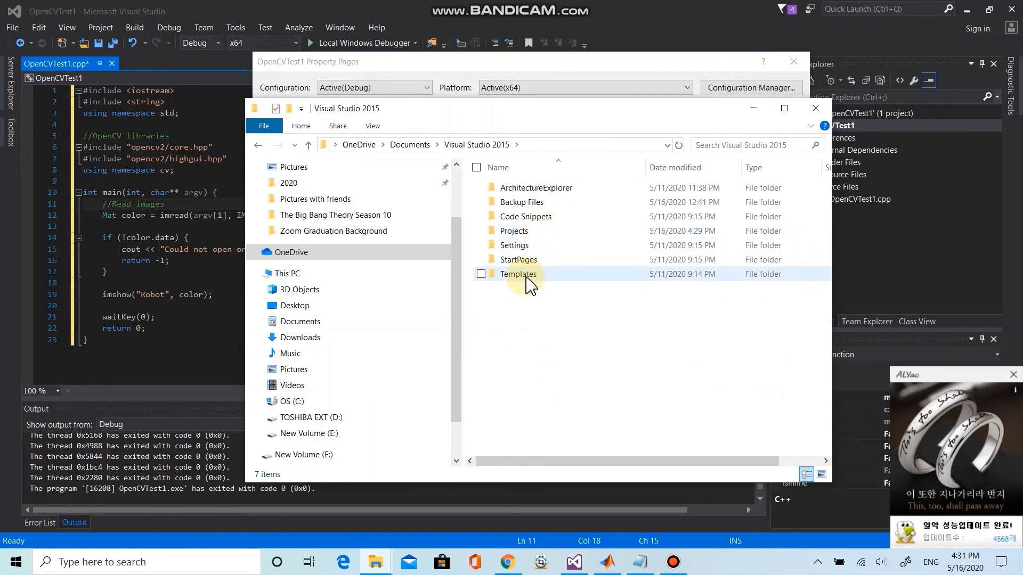
double_click(527, 232)
double_click(527, 190)
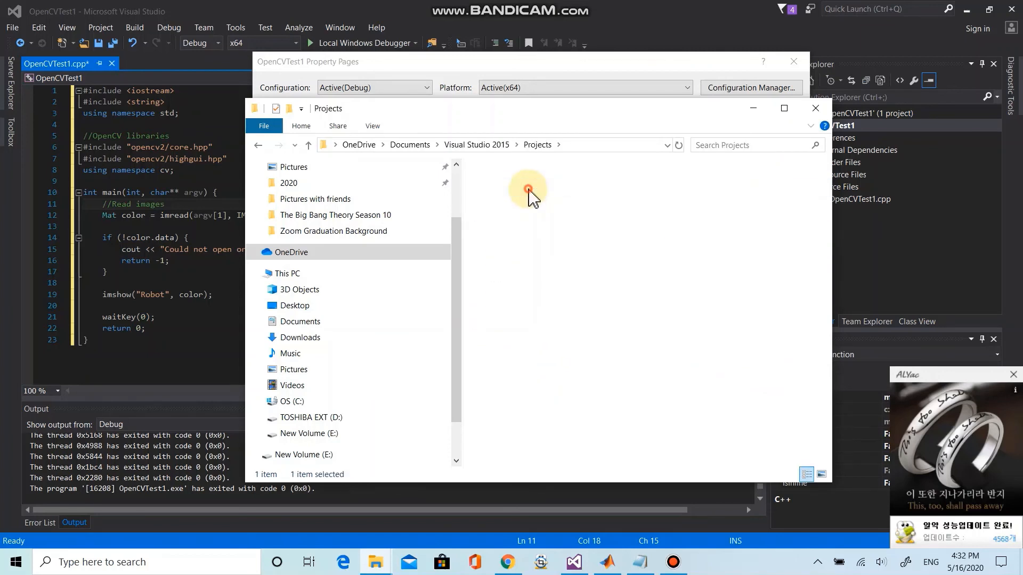
double_click(530, 220)
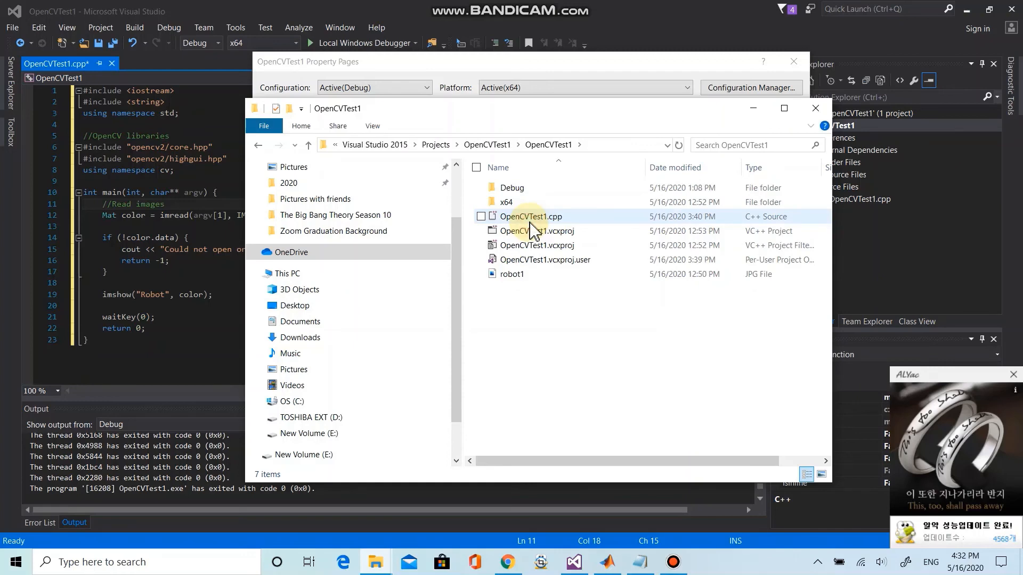
- Open the file properties of the robot1 JPG image in the inner OpenCVTest1 folder
left_click(517, 276)
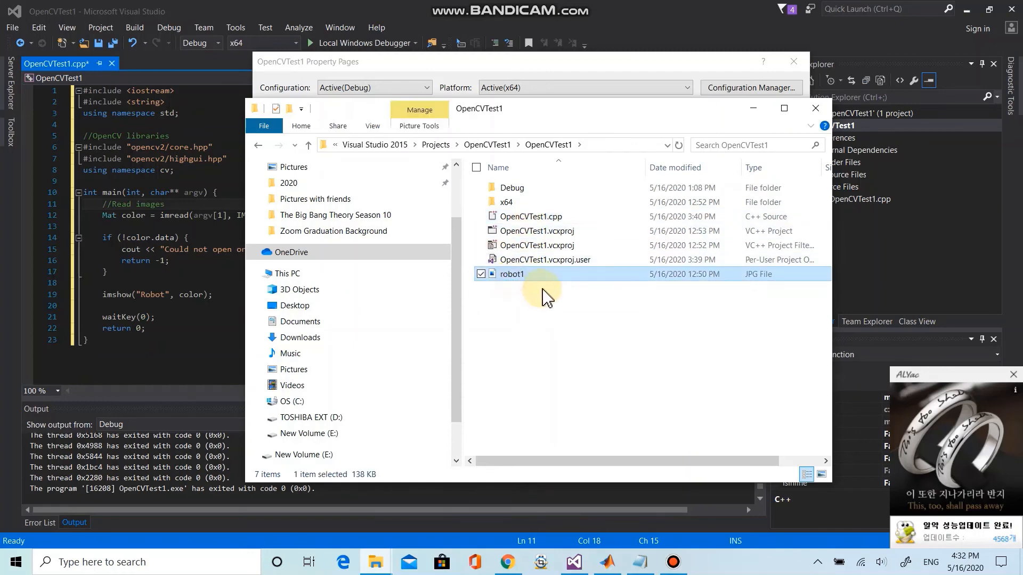
right_click(531, 283)
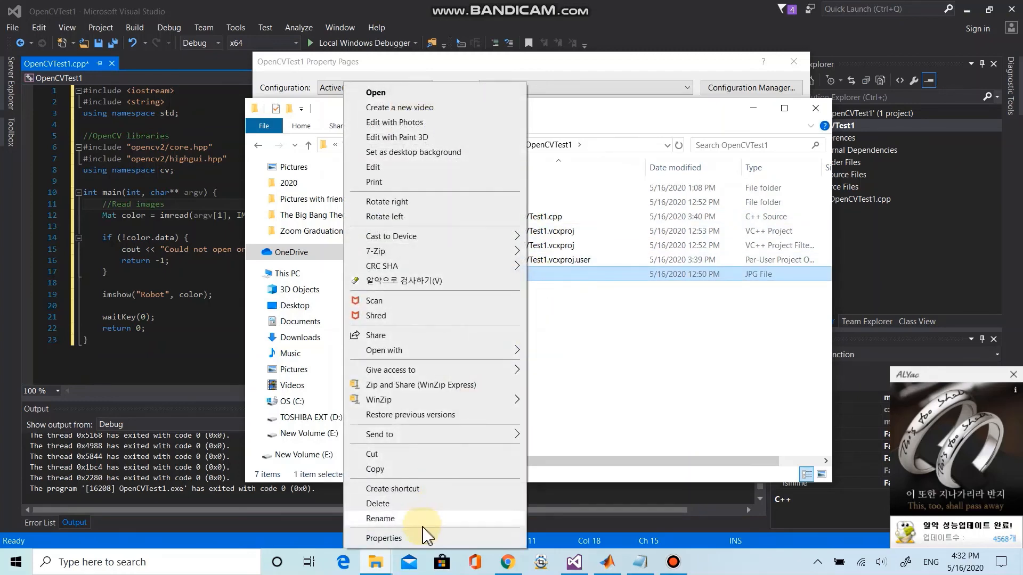
left_click(422, 529)
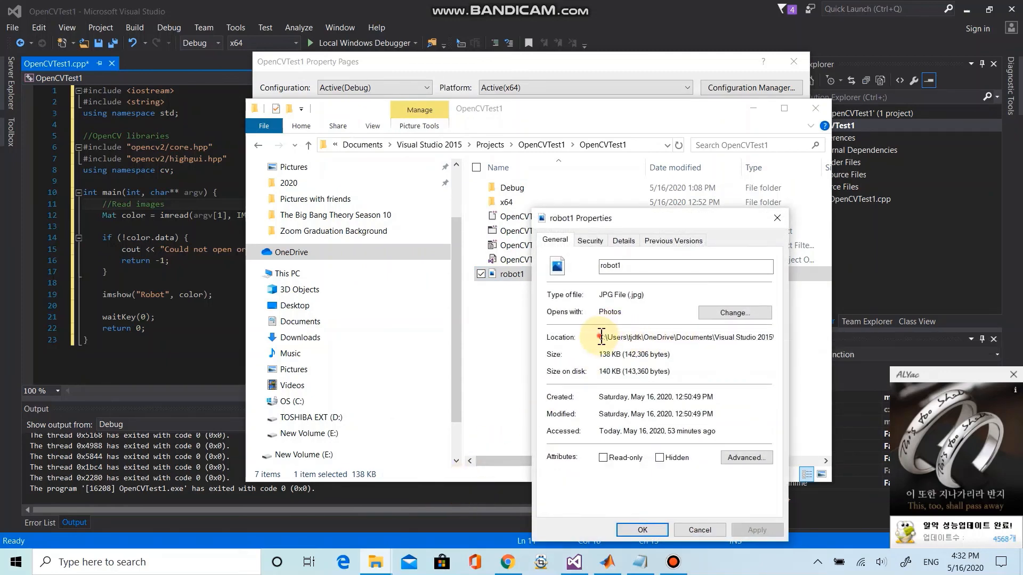
- Copy the robot1 image's folder location from its properties, close them and minimize File Explorer to return to Visual Studio
left_click_drag(604, 337, 802, 334)
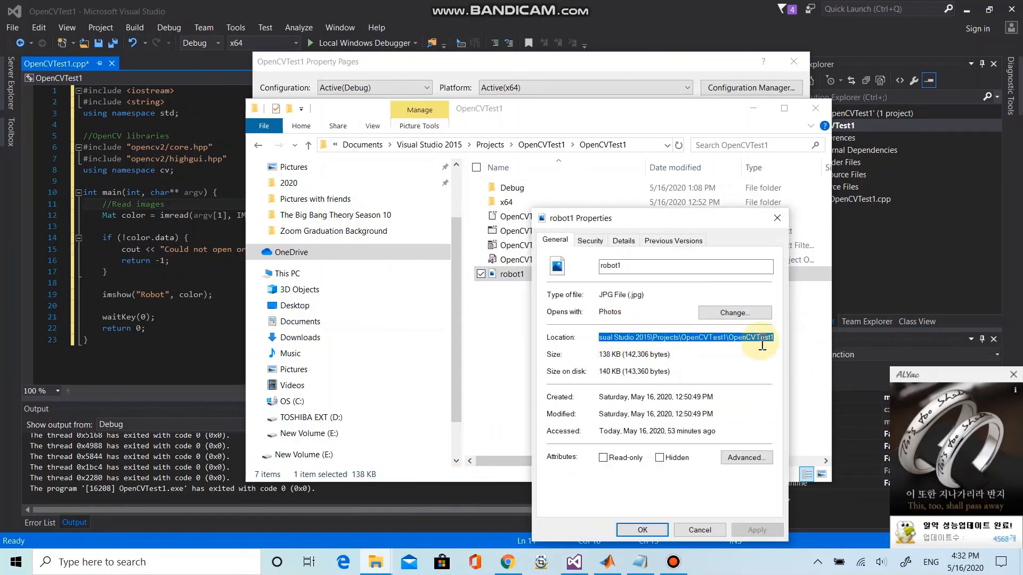
right_click(702, 341)
left_click(652, 376)
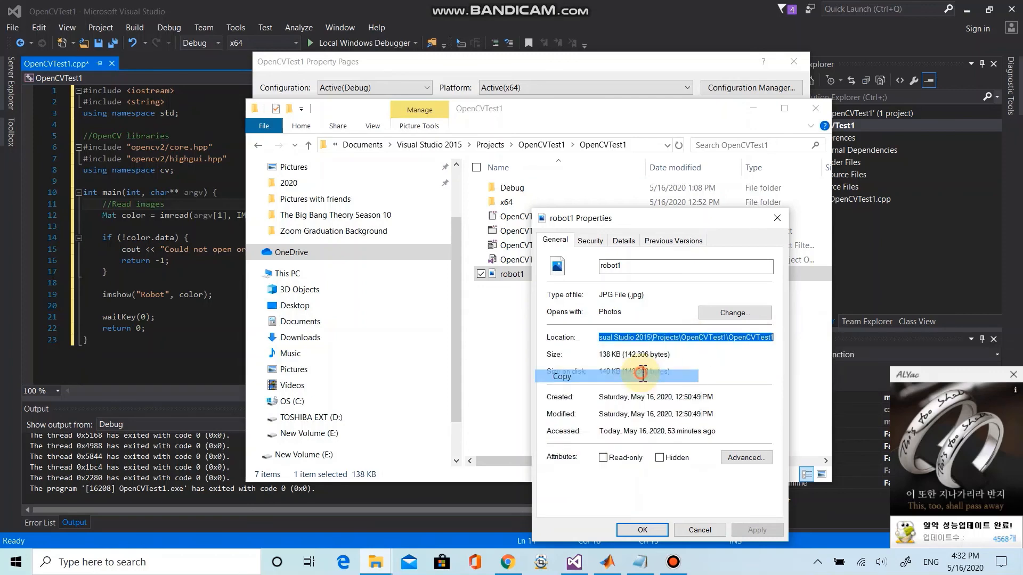
left_click(642, 530)
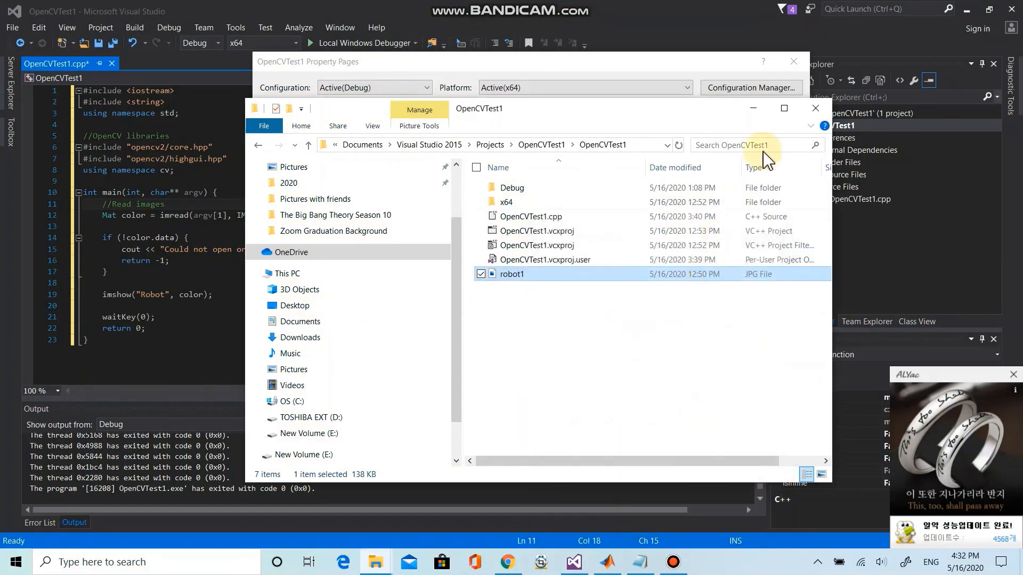
left_click(753, 108)
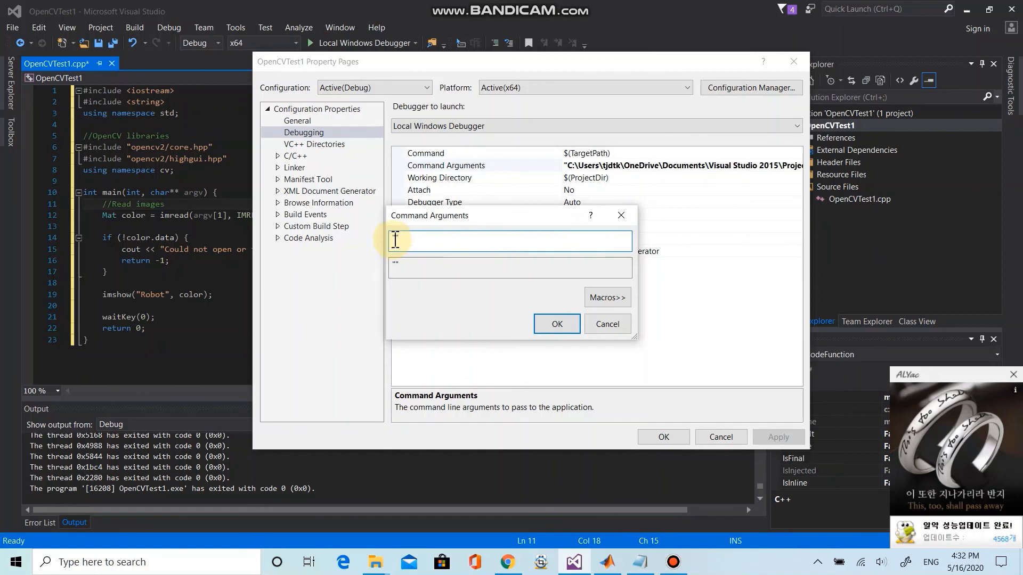
- Set the debugging Command Arguments to the copied folder path plus \robot1.jpg between the quotation marks and accept the project properties
key("ctrl+v")
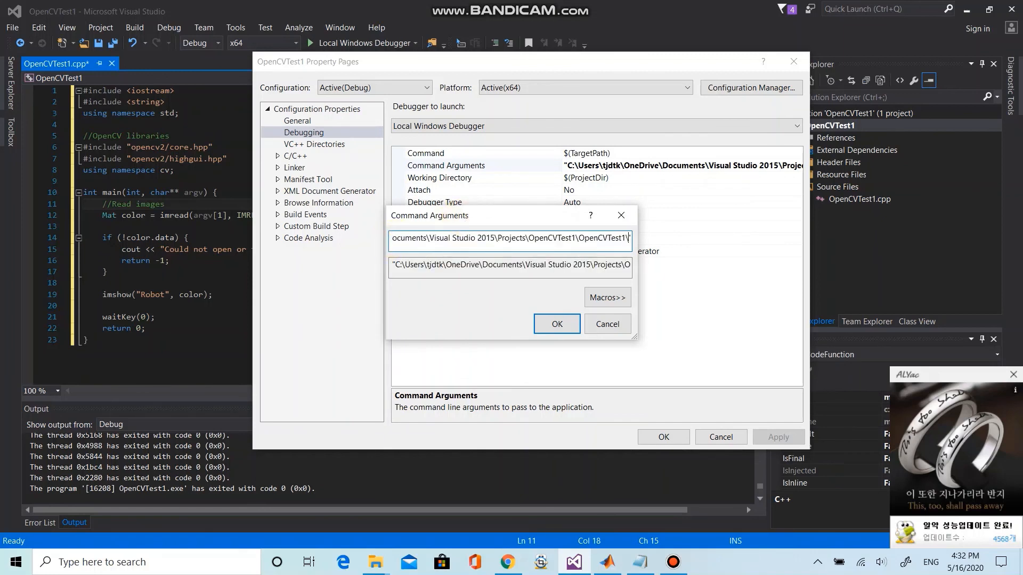
type("robot1")
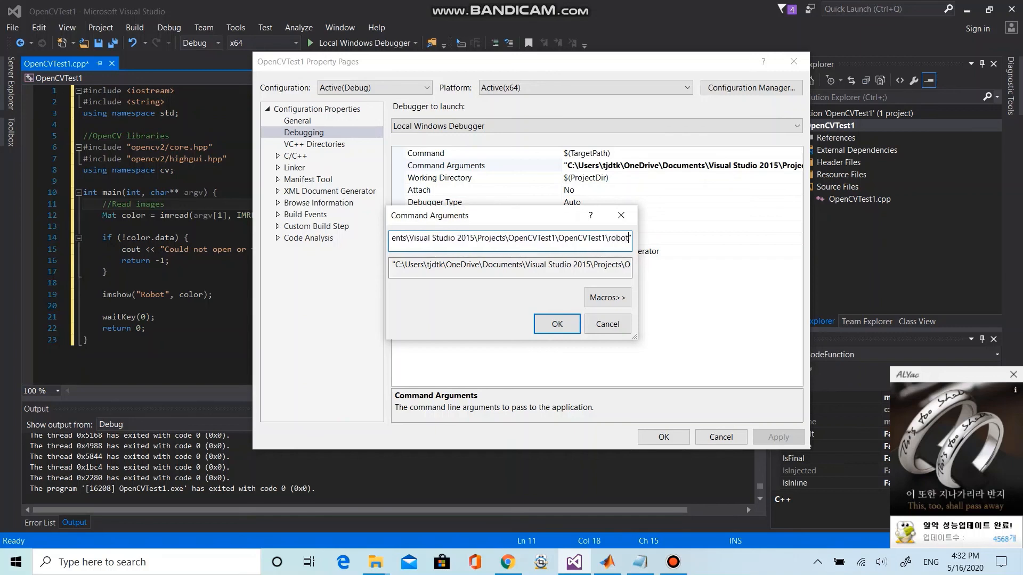
type(".jpg")
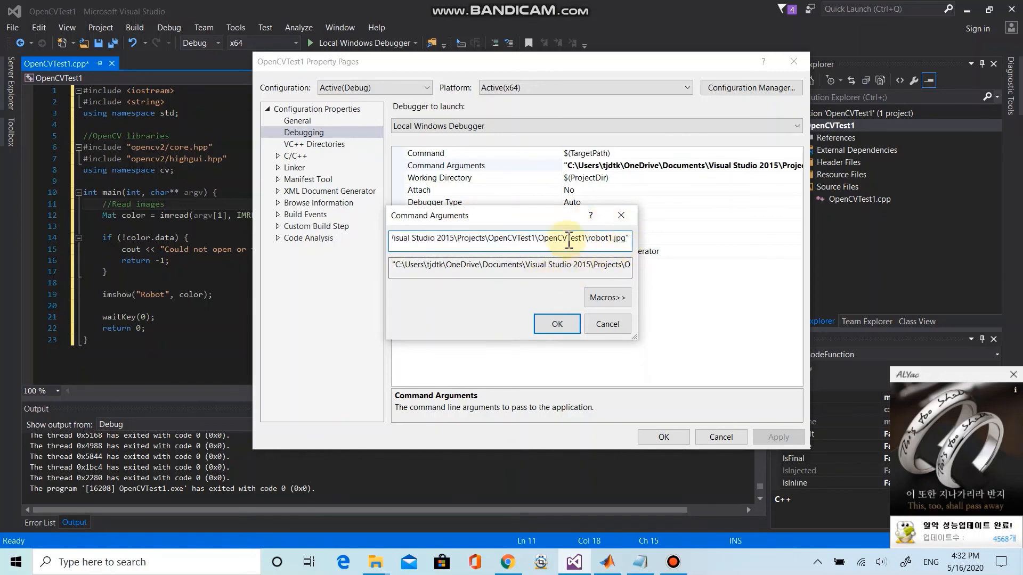
left_click(565, 324)
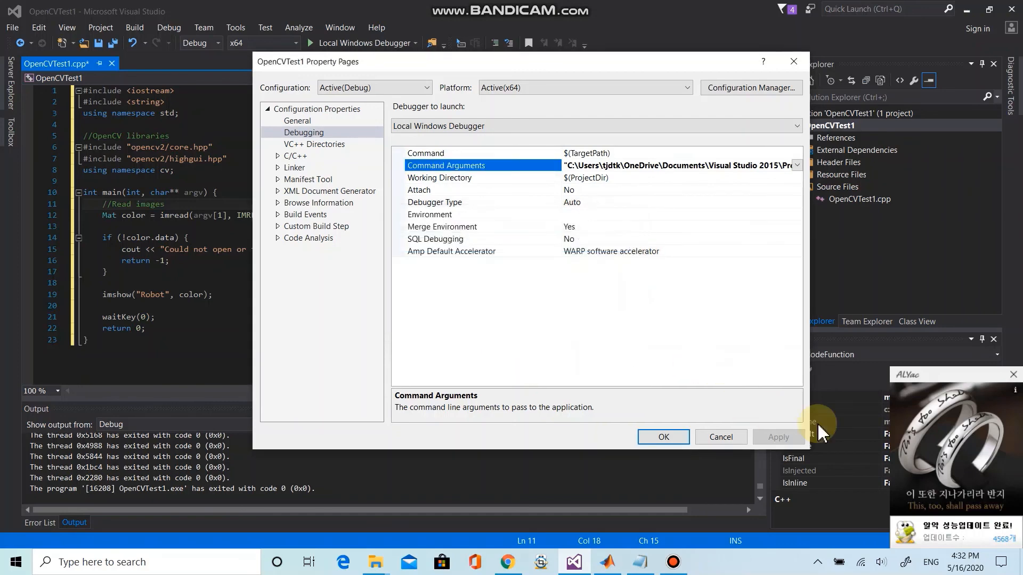
left_click(667, 437)
- Build and run OpenCVTest1 in Debug x64 with the Local Windows Debugger to display the robot image, and close its window
left_click(407, 306)
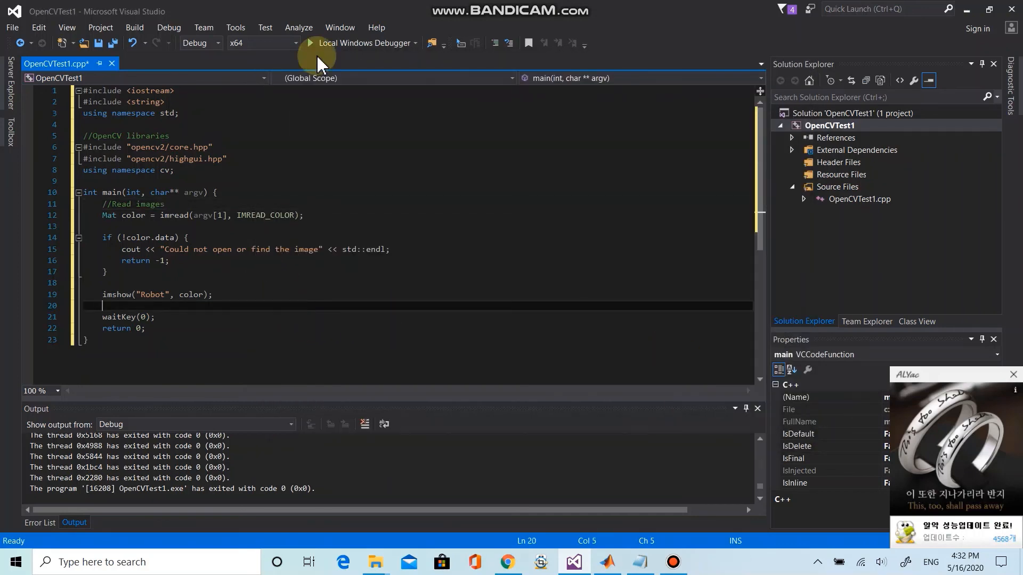
left_click(327, 46)
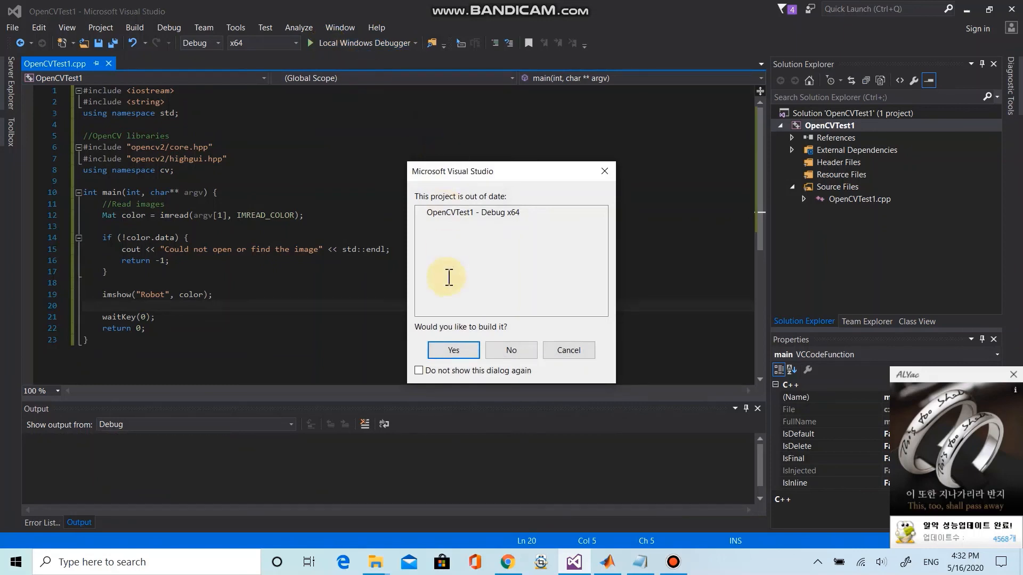
left_click(454, 352)
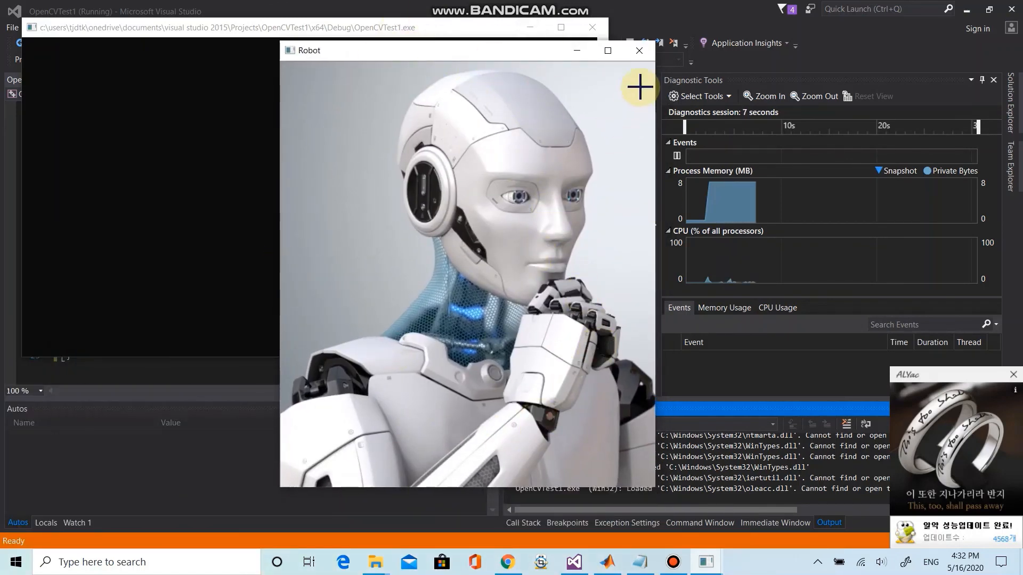
left_click(638, 53)
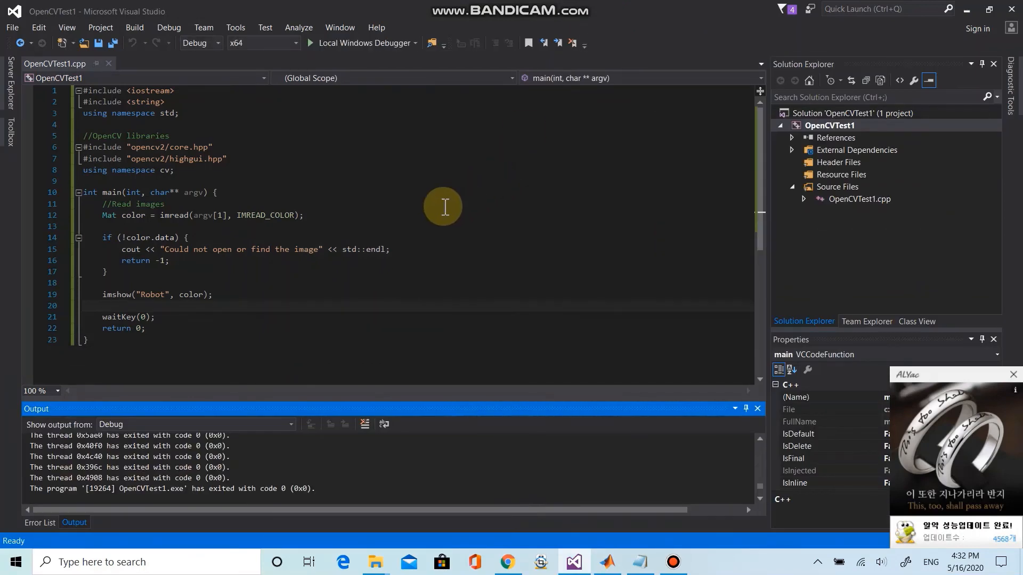
left_click(390, 224)
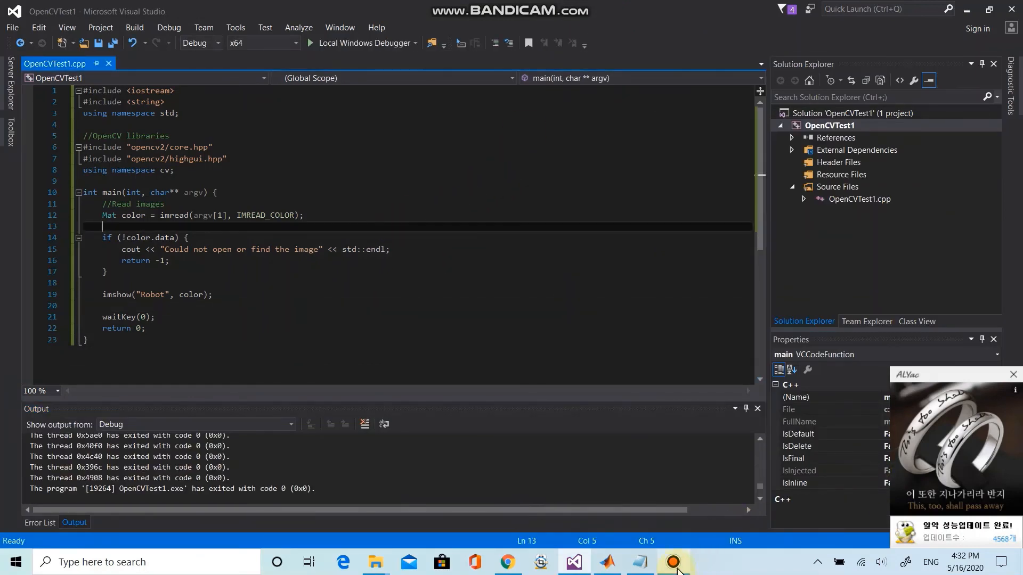